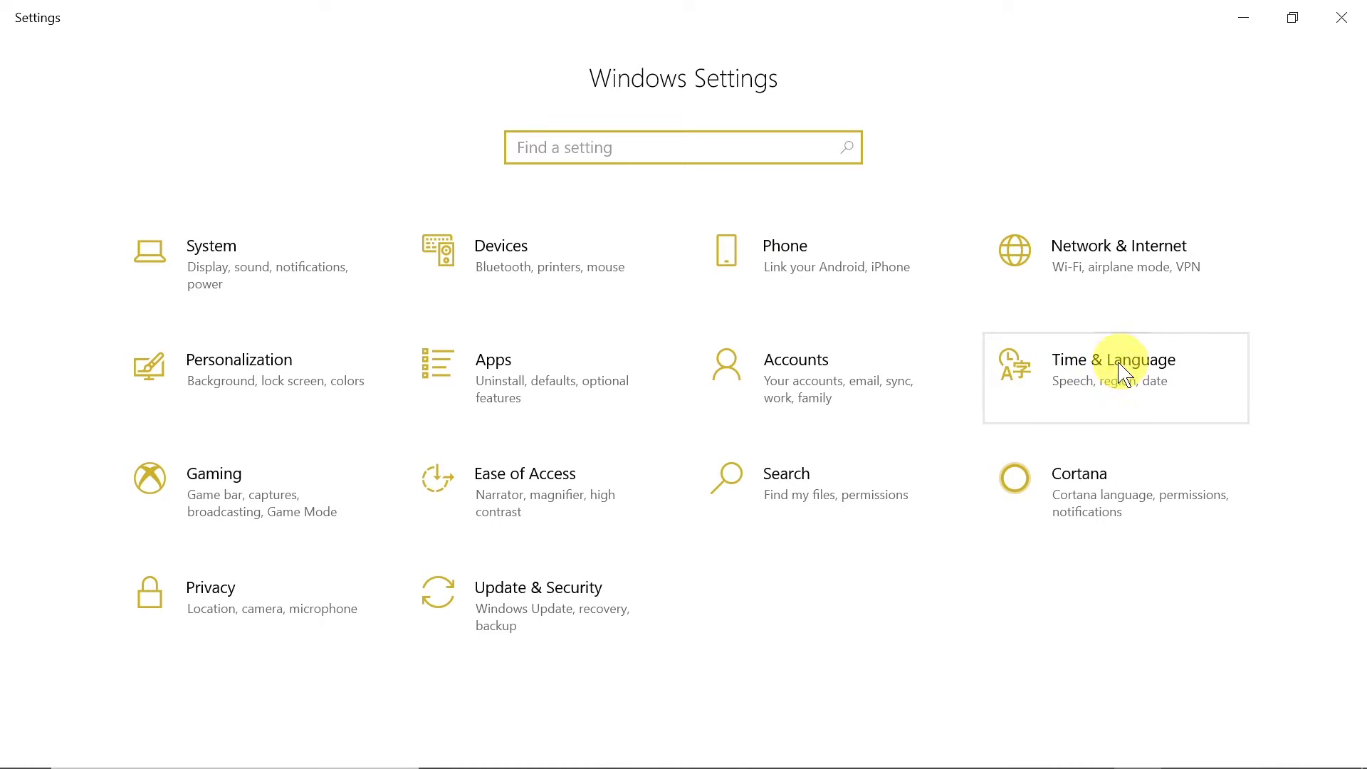
- Open the Language page of the Time & Language settings, and close the Settings window
click(1102, 392)
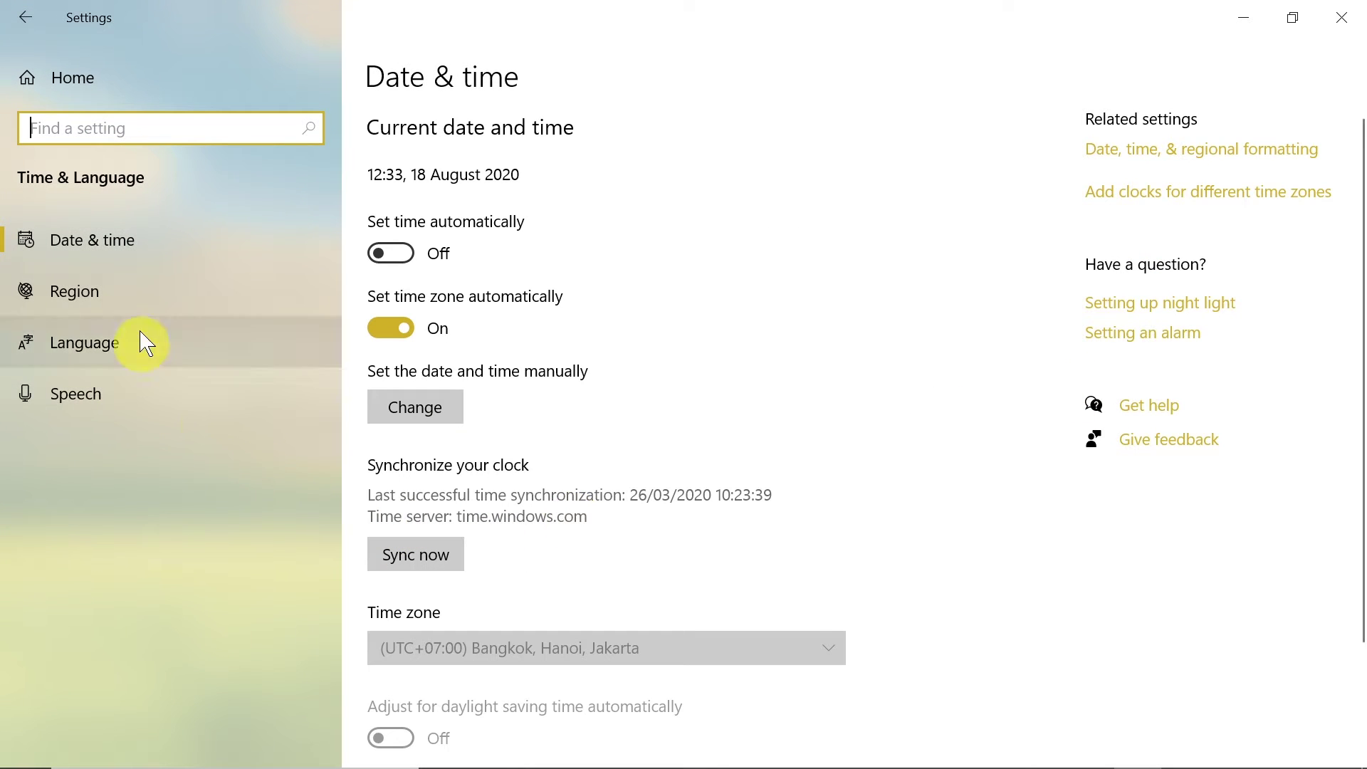
click(112, 348)
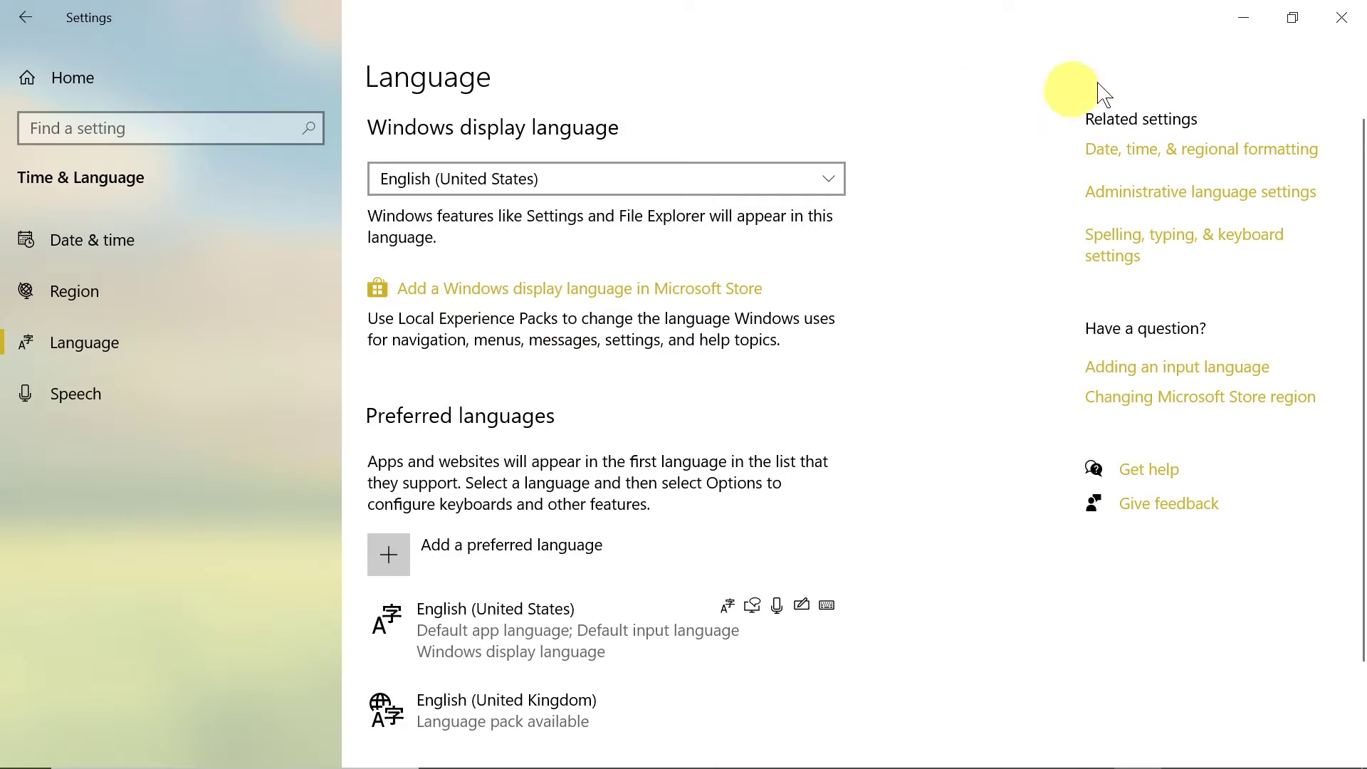
click(1351, 20)
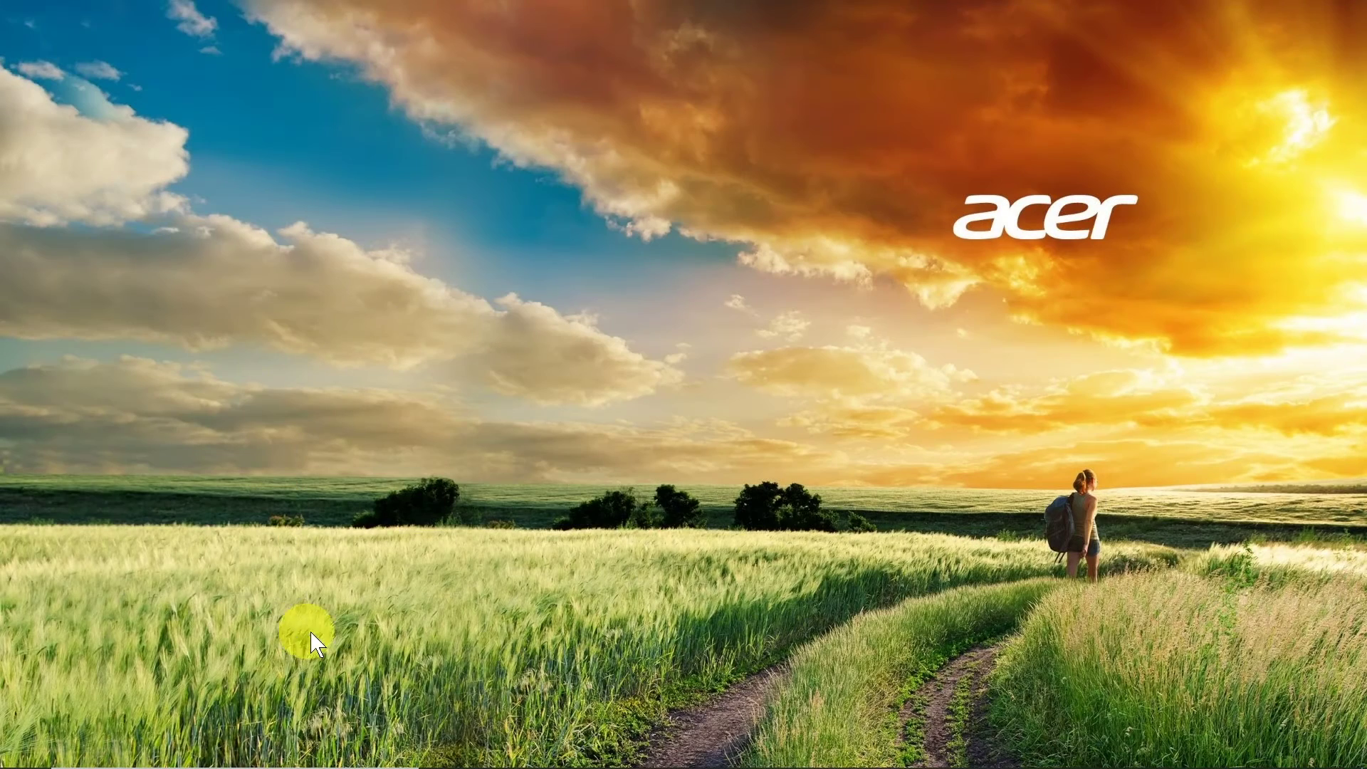
- Search Windows for "langua", open Language settings, and check which Windows display languages are available
mouse_move(291, 758)
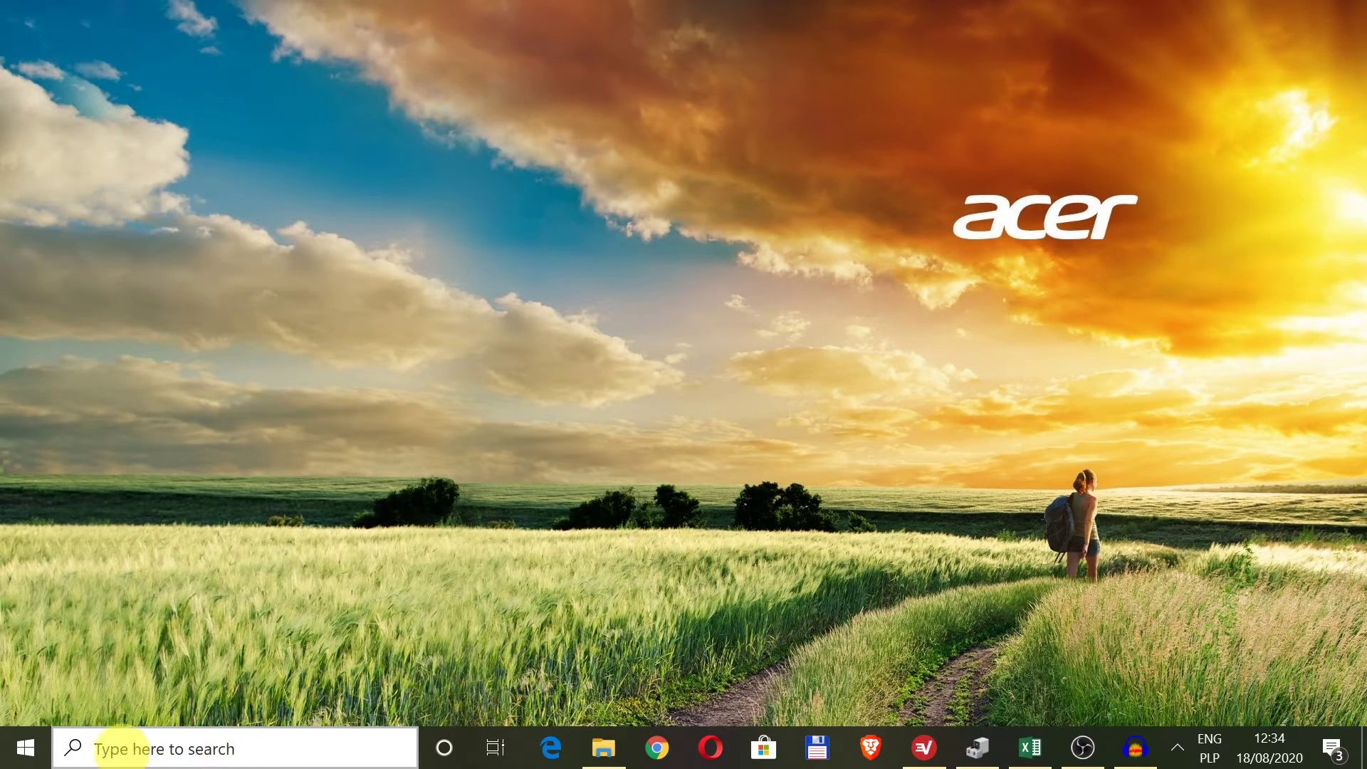
click(202, 749)
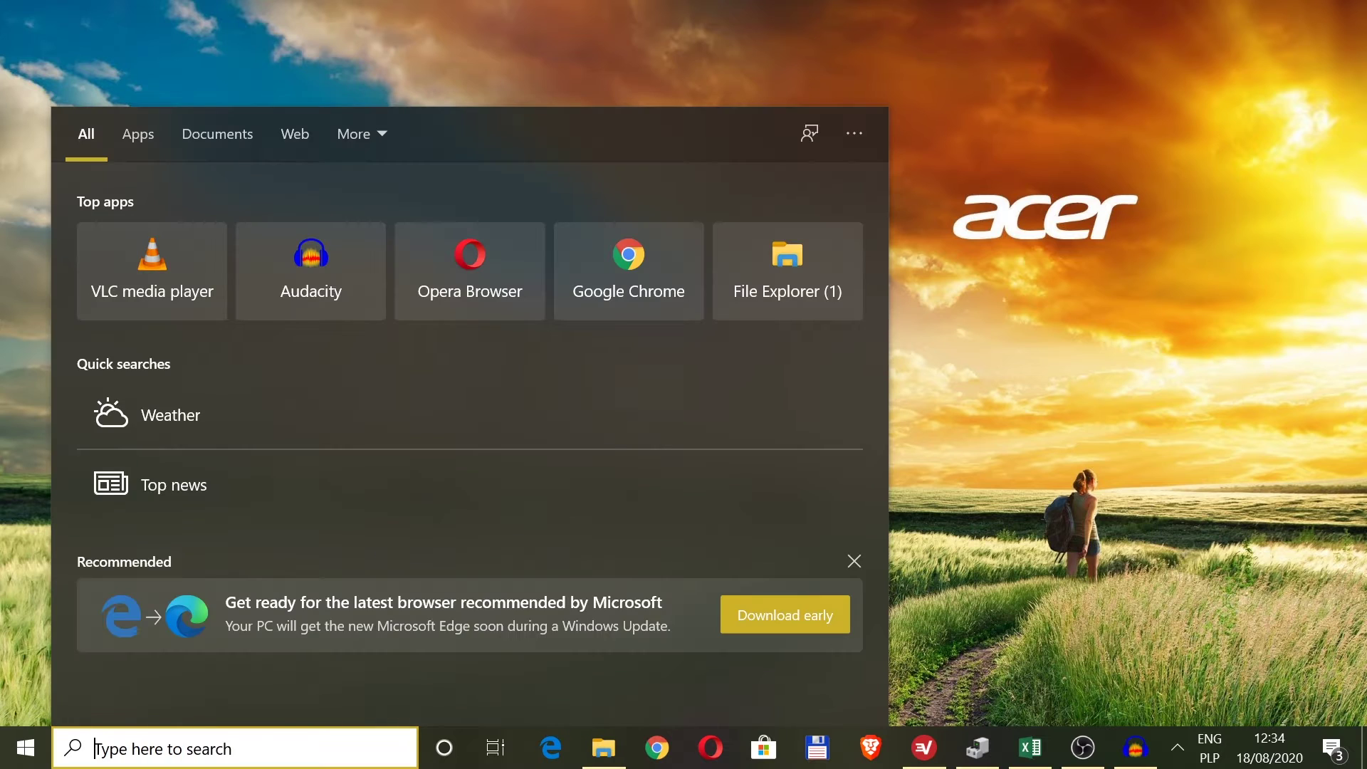
text(langua)
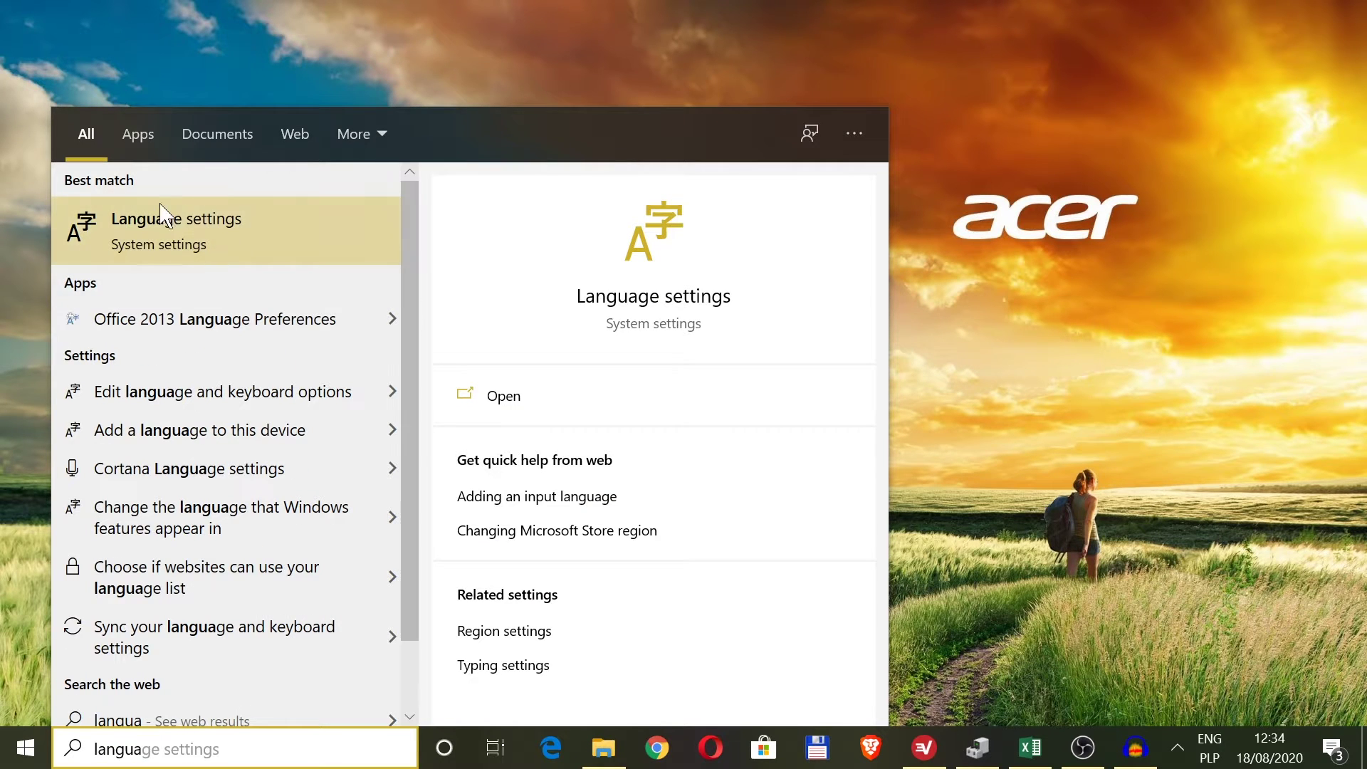
click(194, 232)
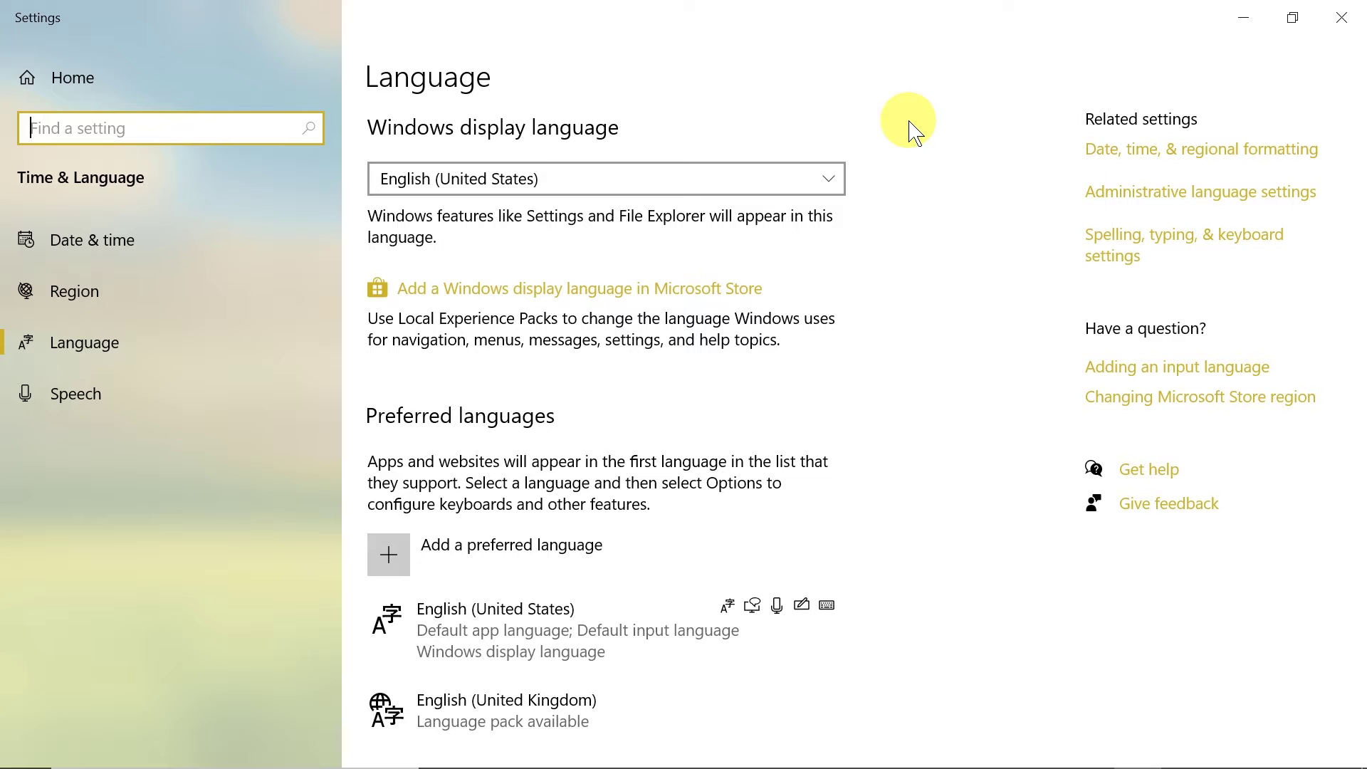
click(560, 181)
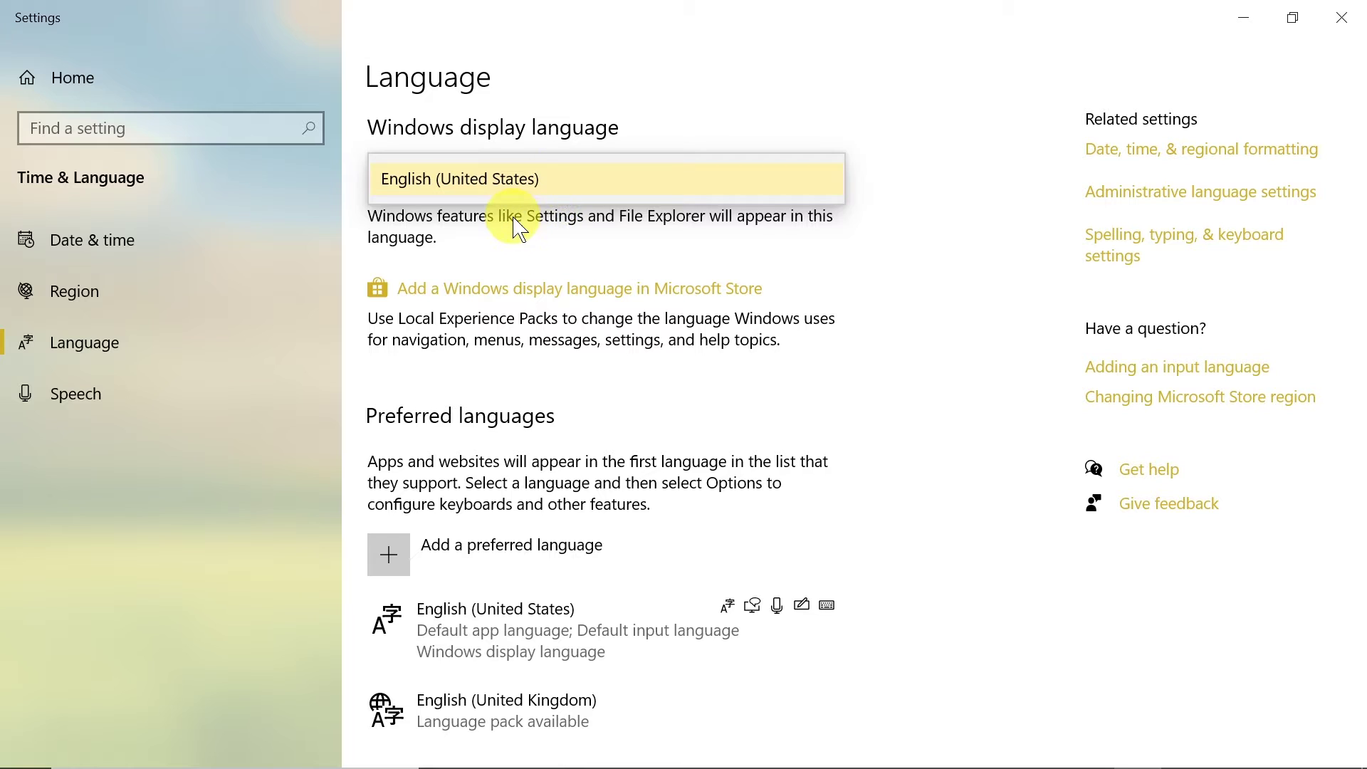
click(587, 235)
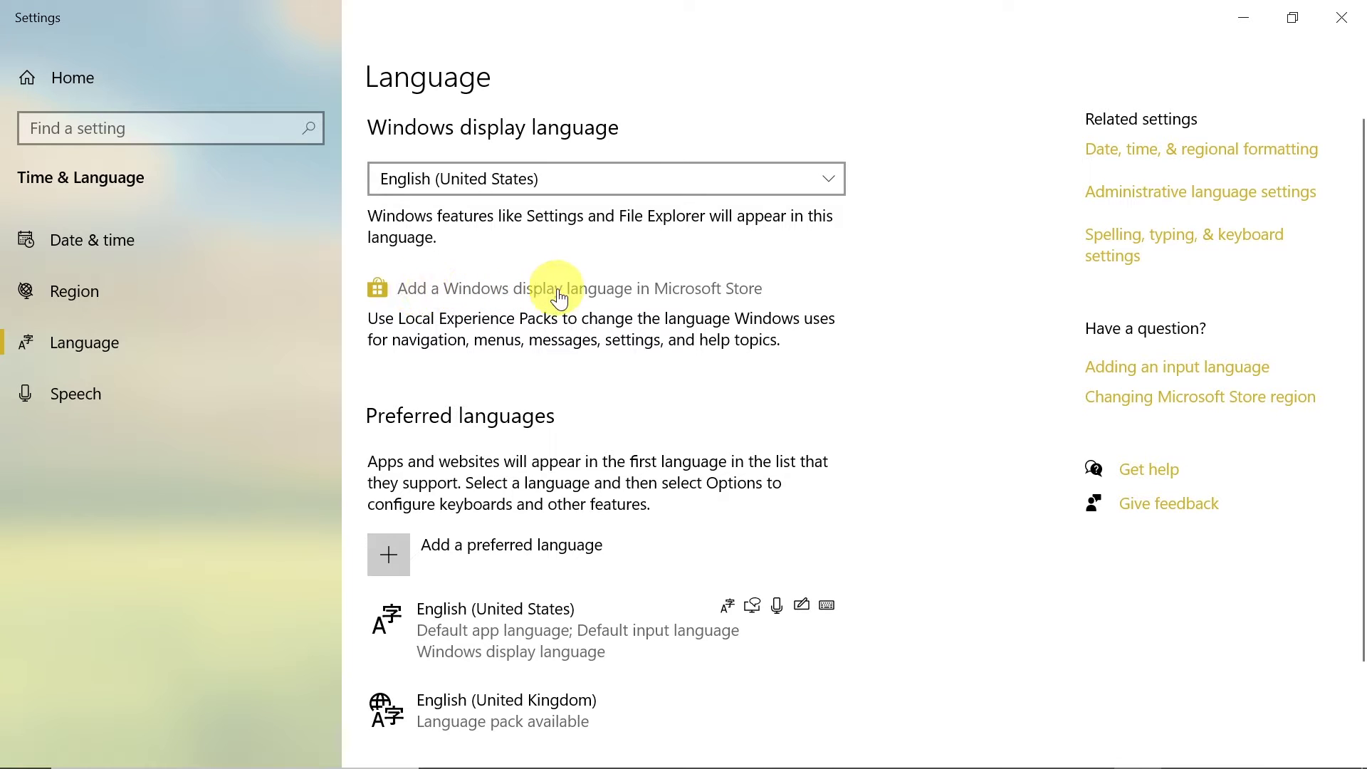
- Open the Local Experience Packs in Microsoft Store from the display language settings and browse the available language packs
click(684, 290)
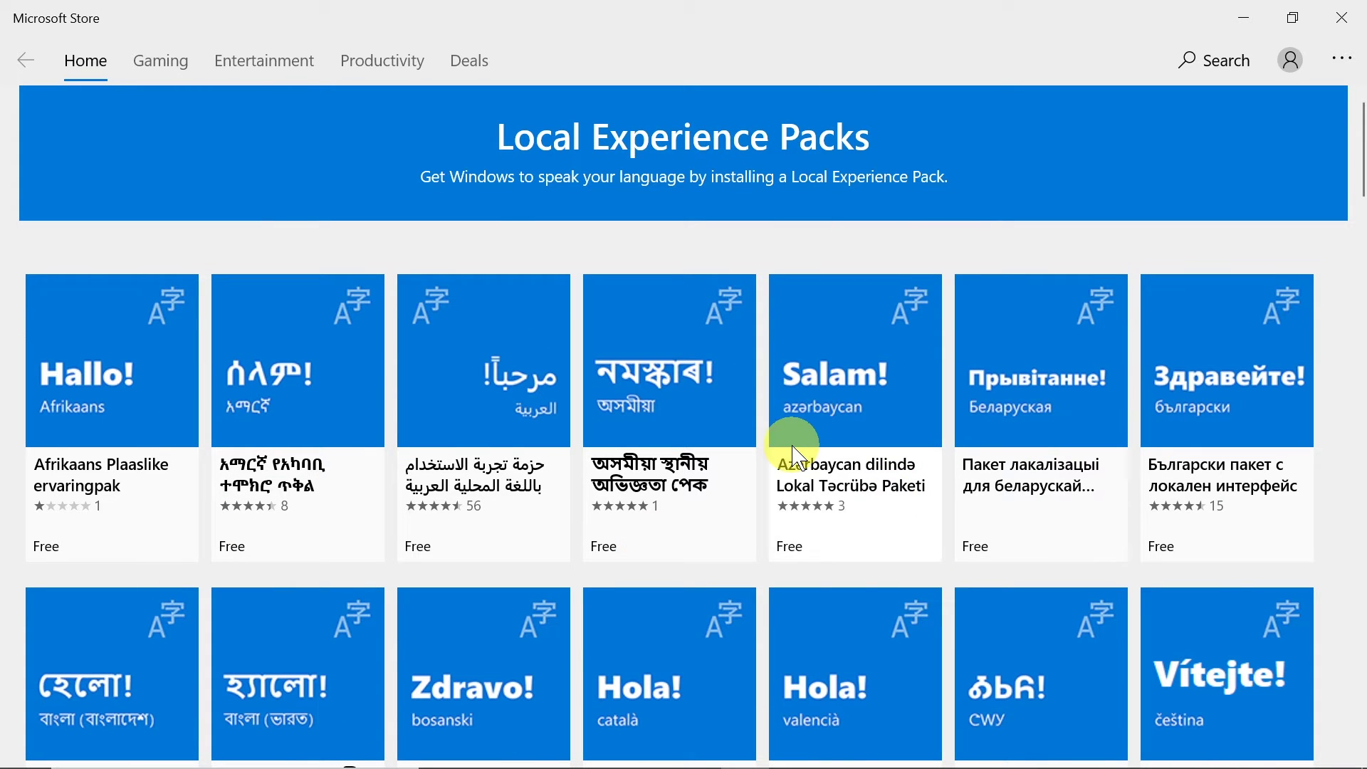
scroll(814, 387, down, 10)
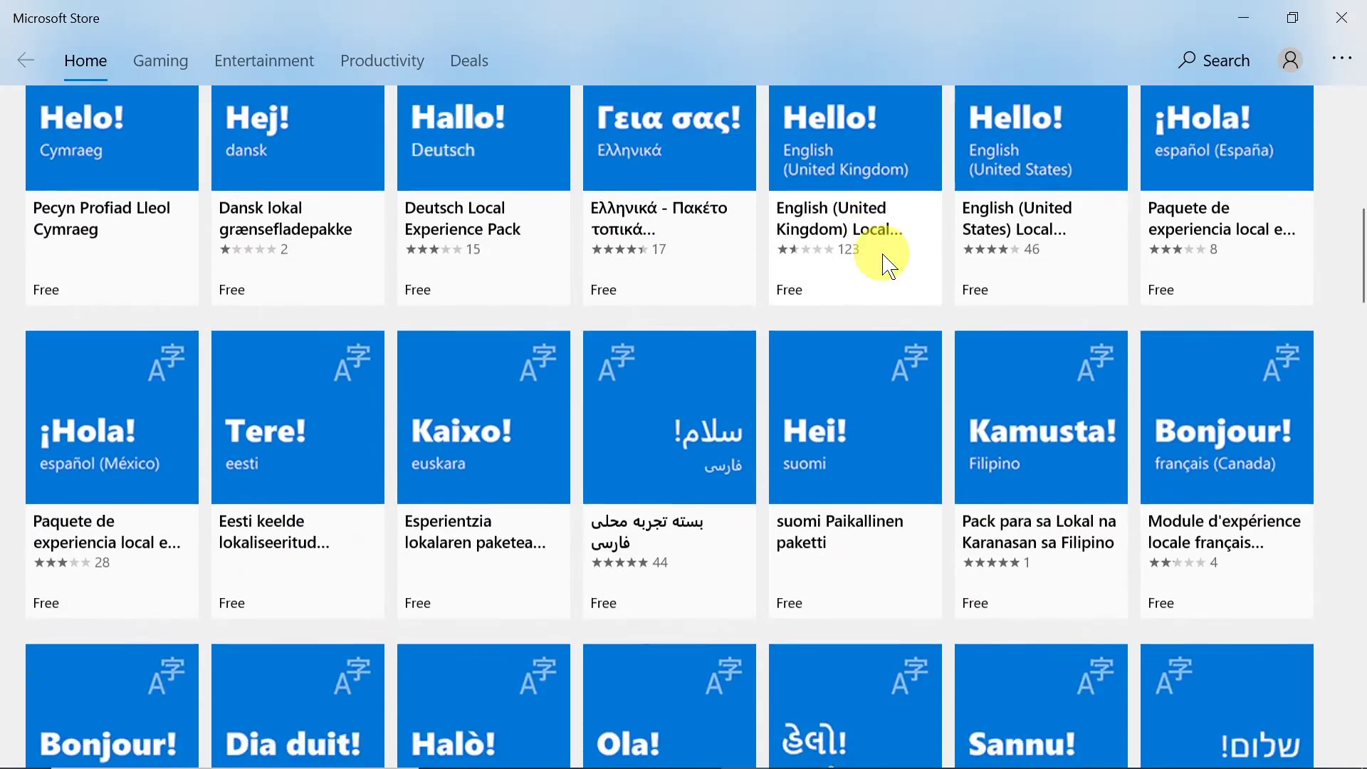
scroll(898, 249, down, 6)
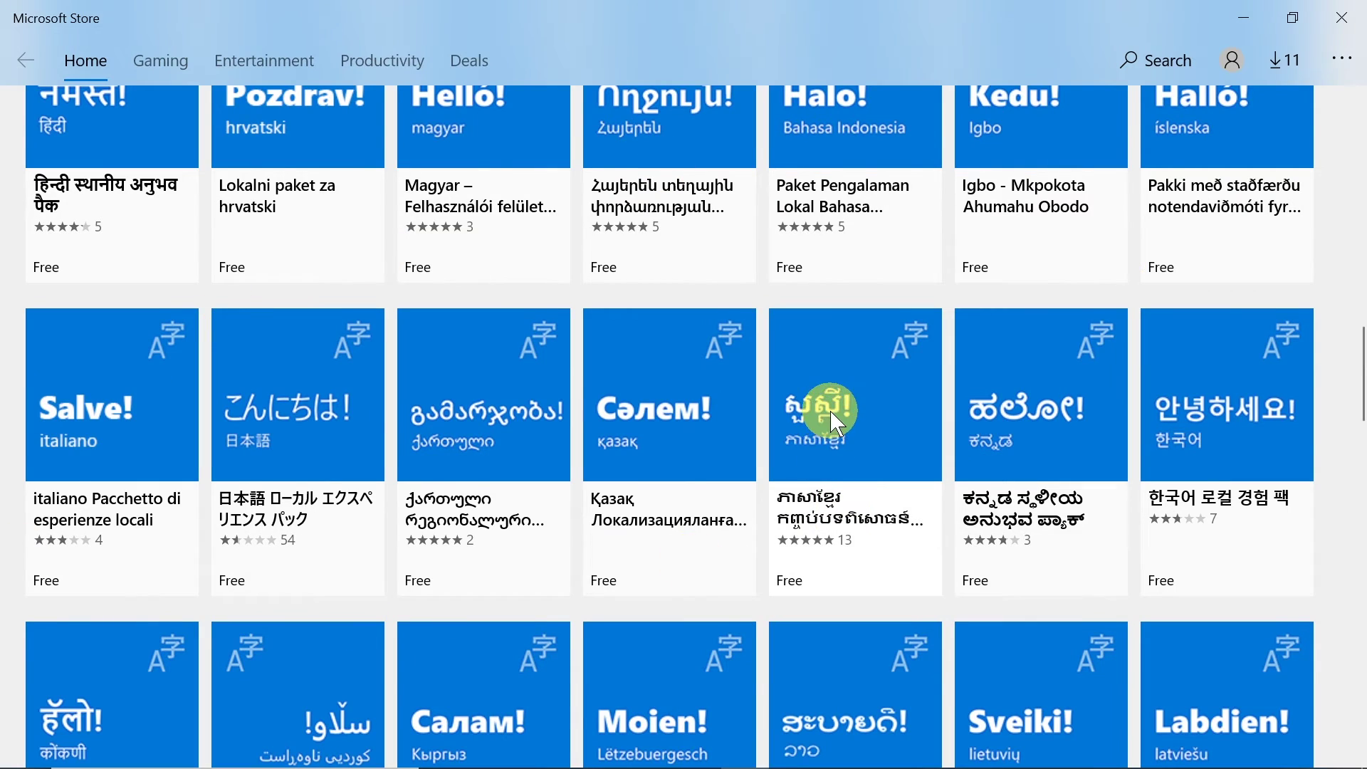
scroll(831, 411, down, 3)
scroll(794, 336, down, 5)
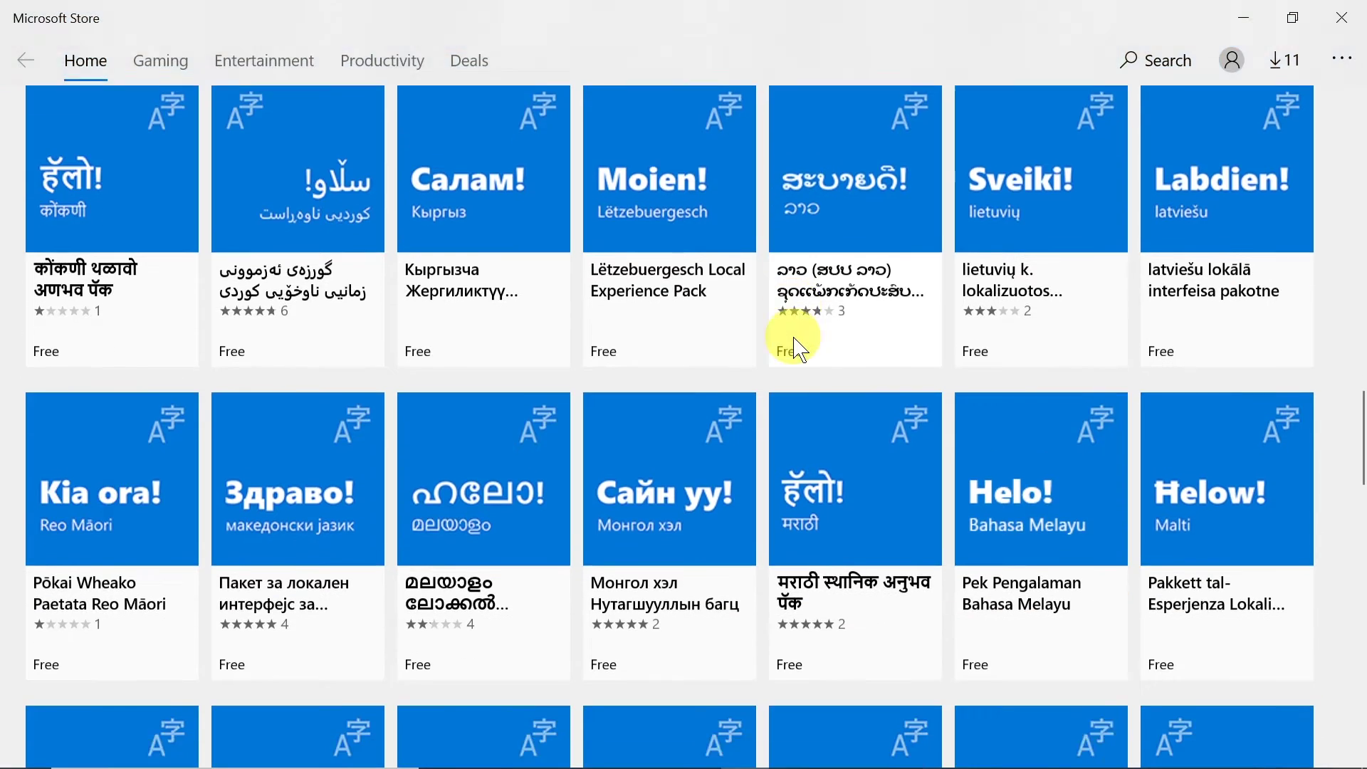
scroll(793, 339, down, 4)
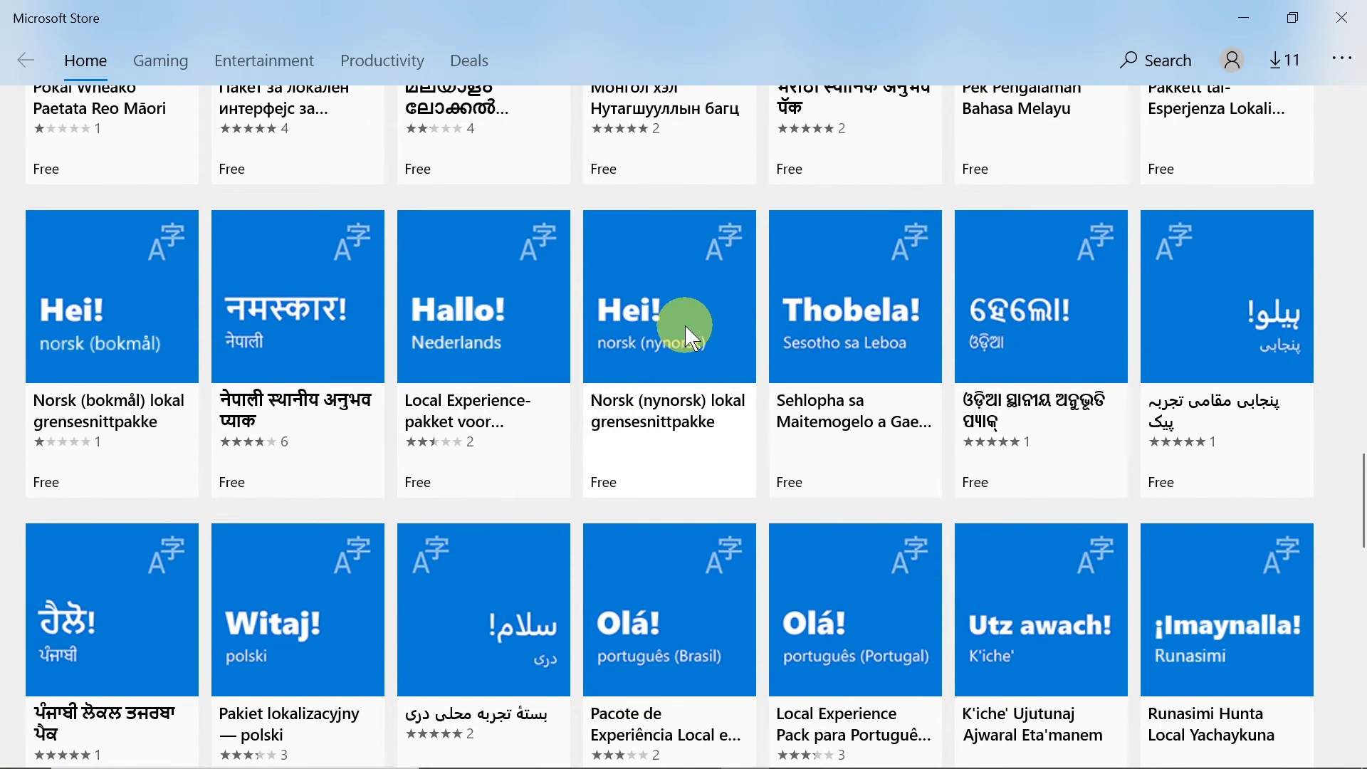
scroll(717, 397, down, 3)
scroll(321, 259, down, 2)
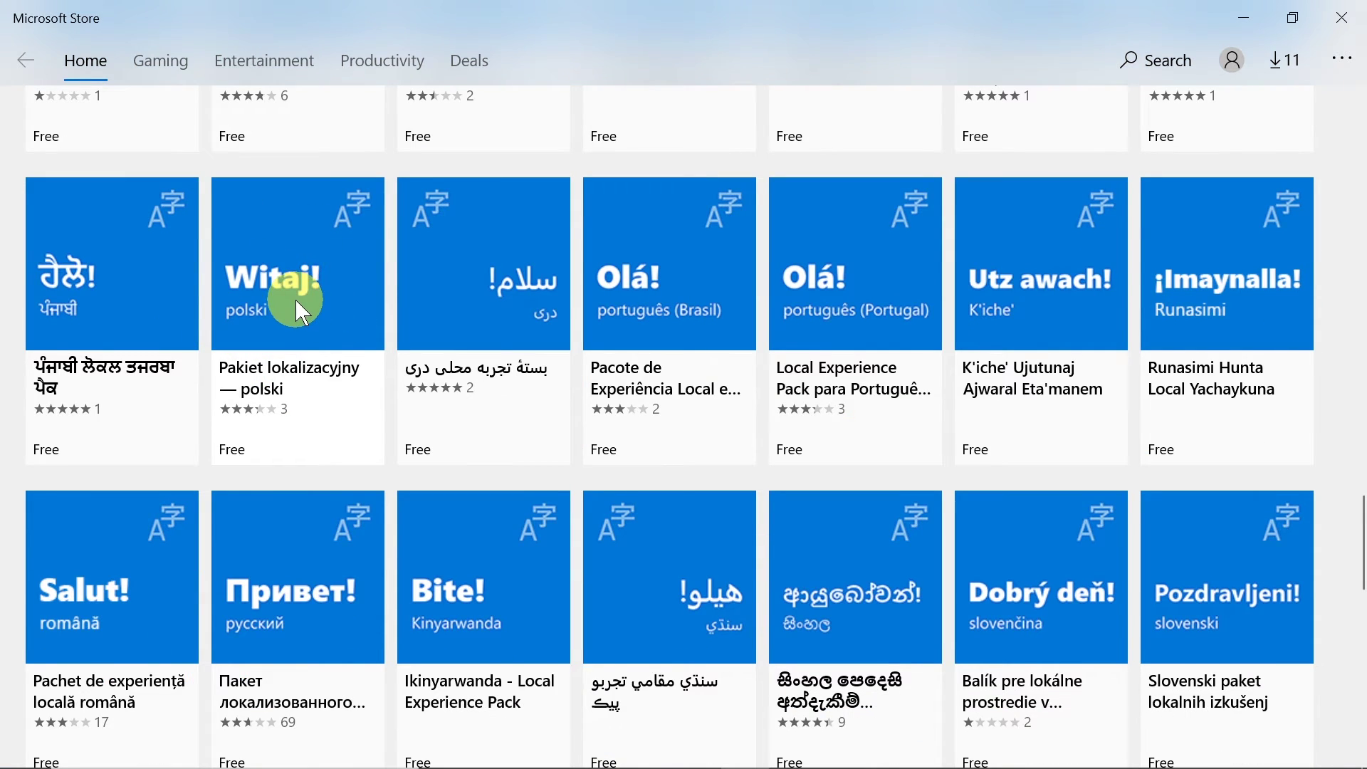
scroll(296, 299, down, 3)
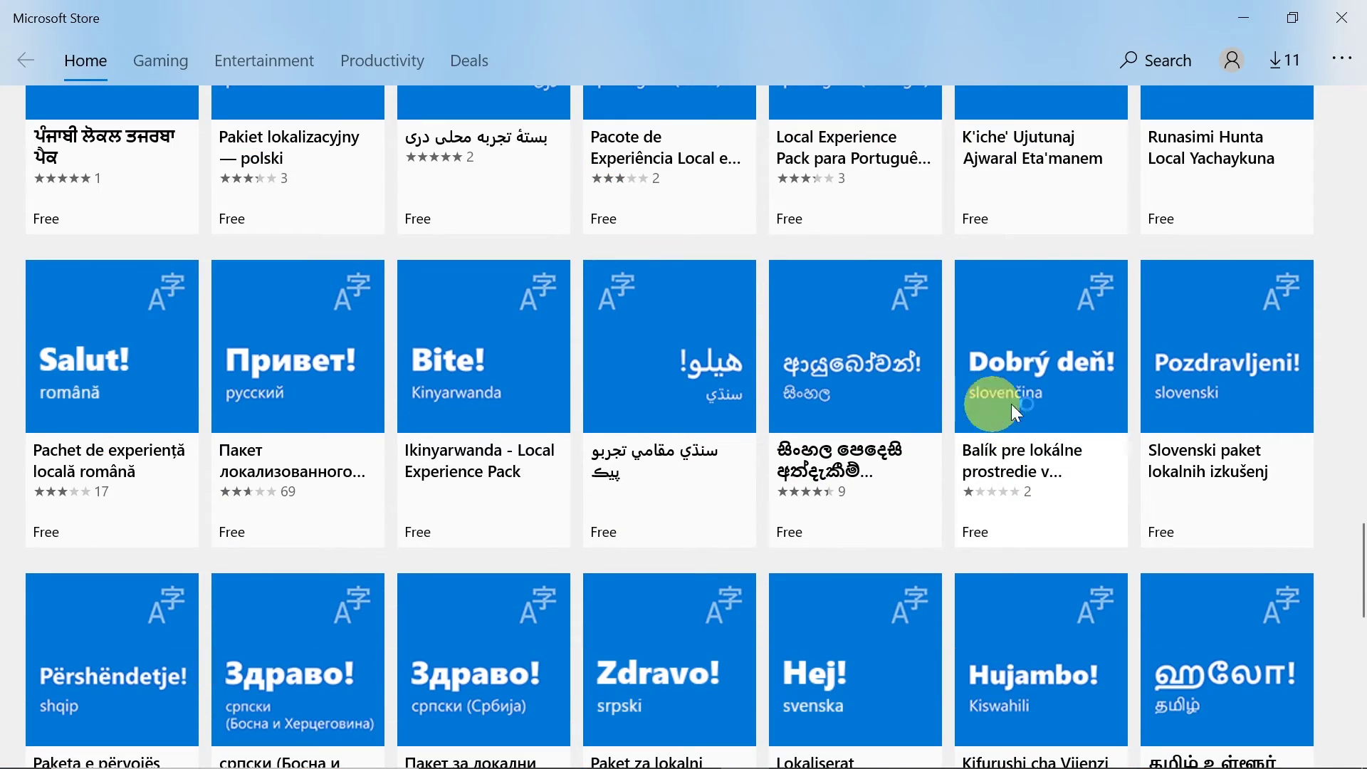
scroll(1094, 392, down, 3)
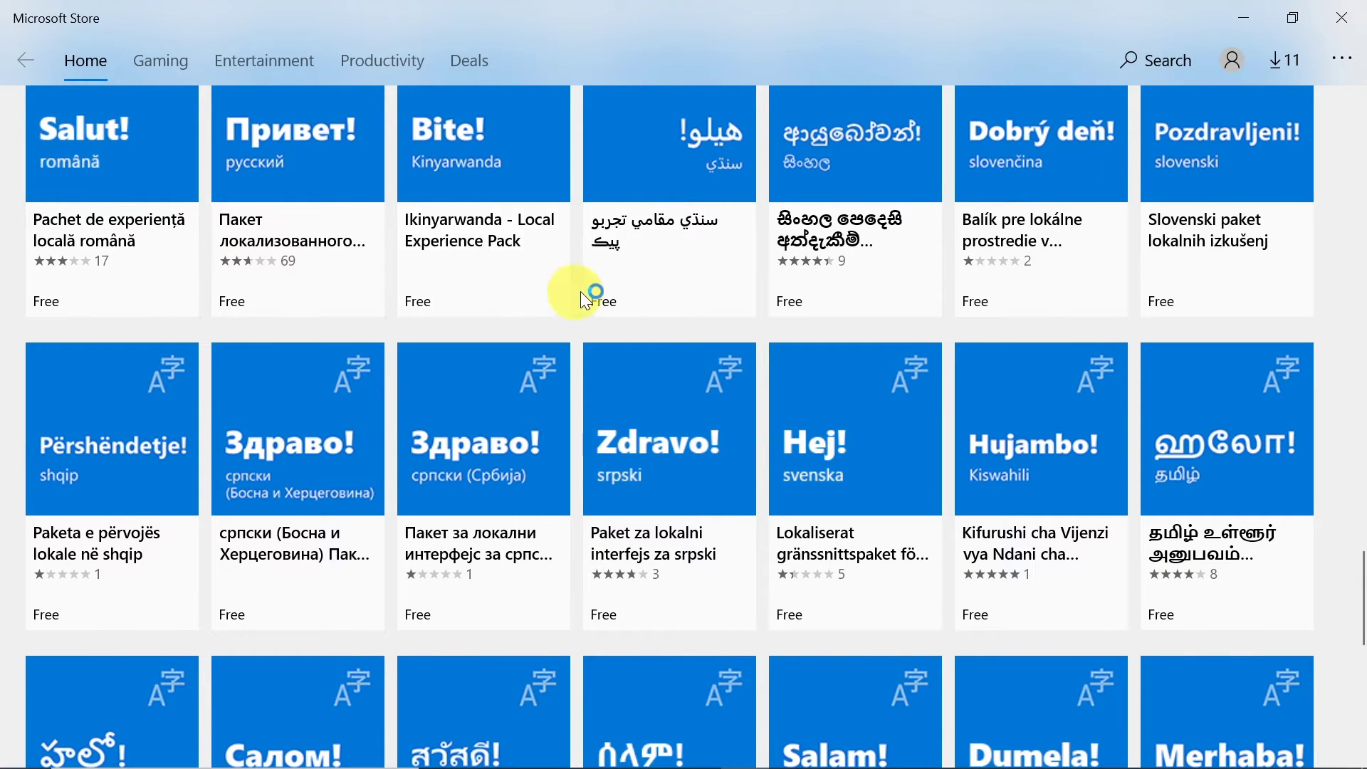
scroll(774, 323, down, 5)
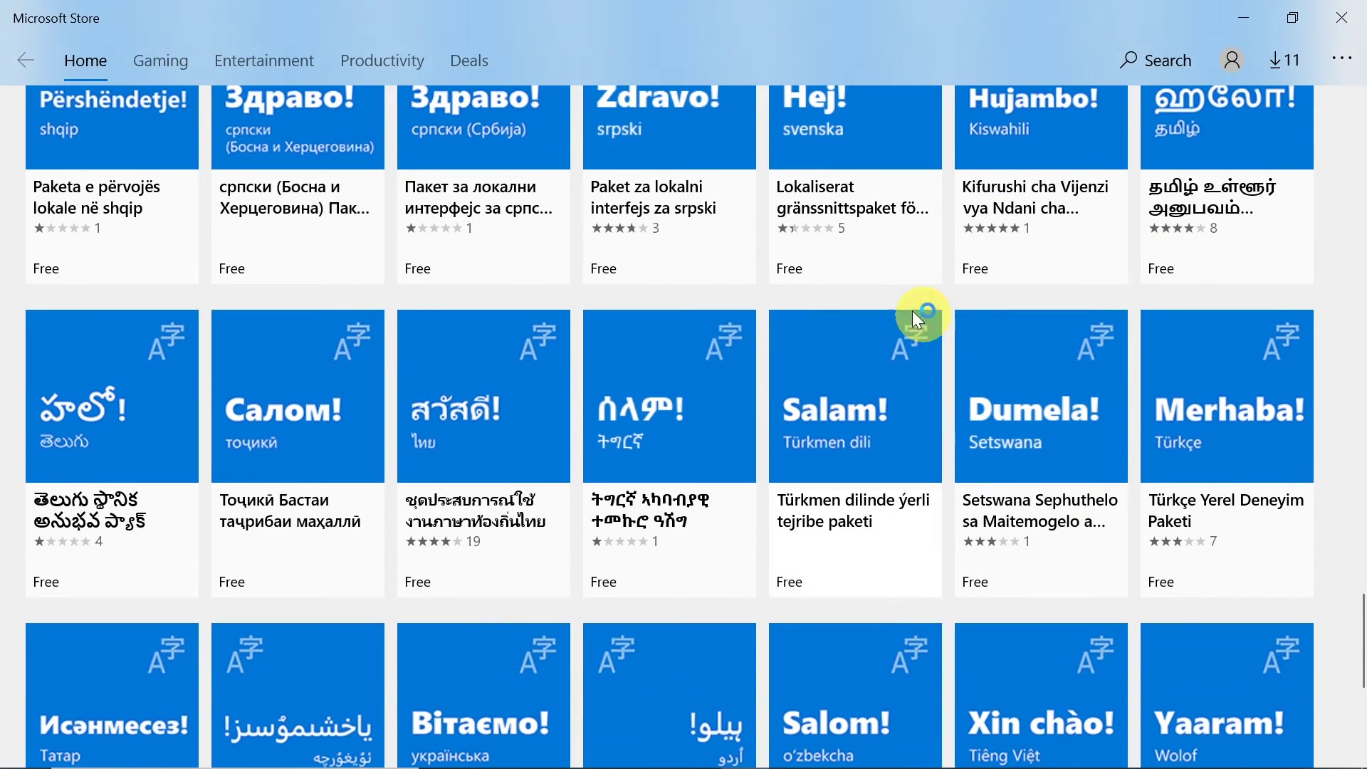
scroll(629, 405, down, 3)
scroll(455, 349, down, 3)
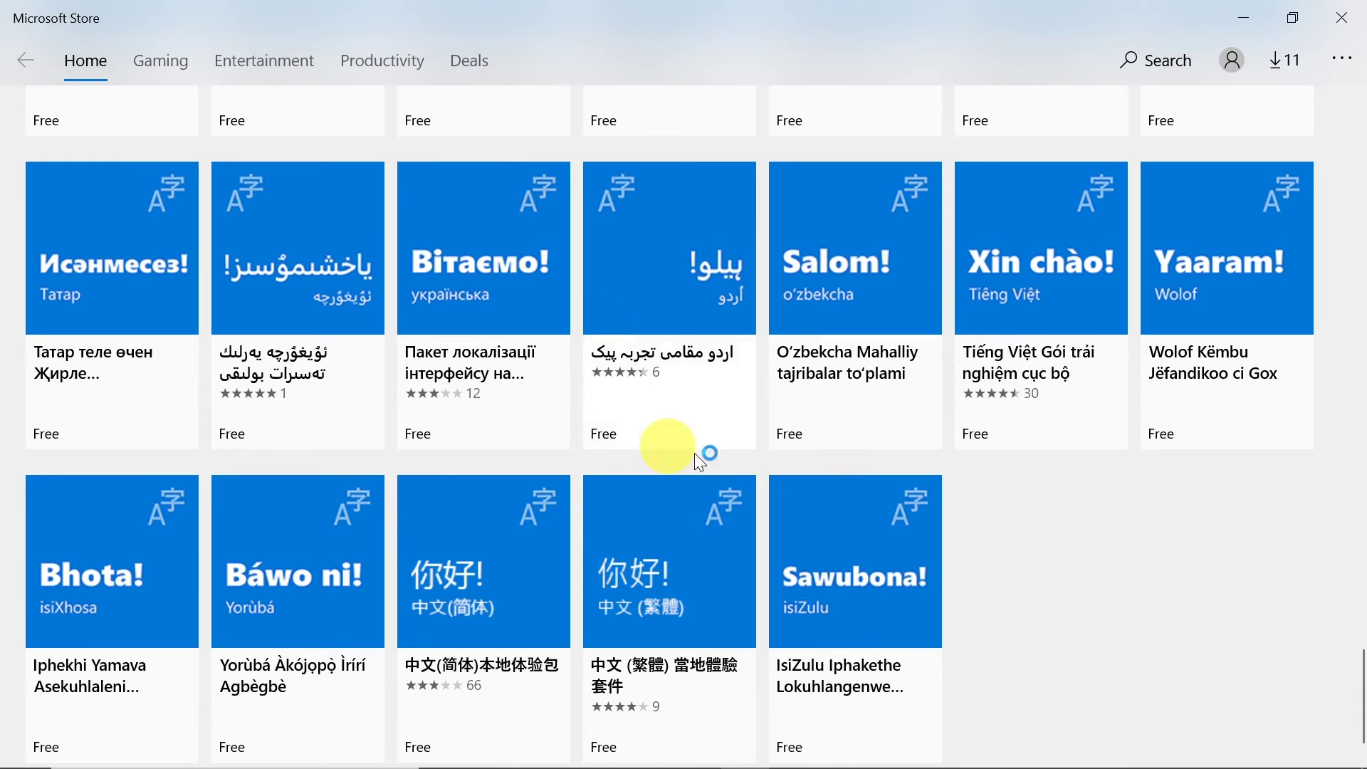
scroll(784, 405, up, 15)
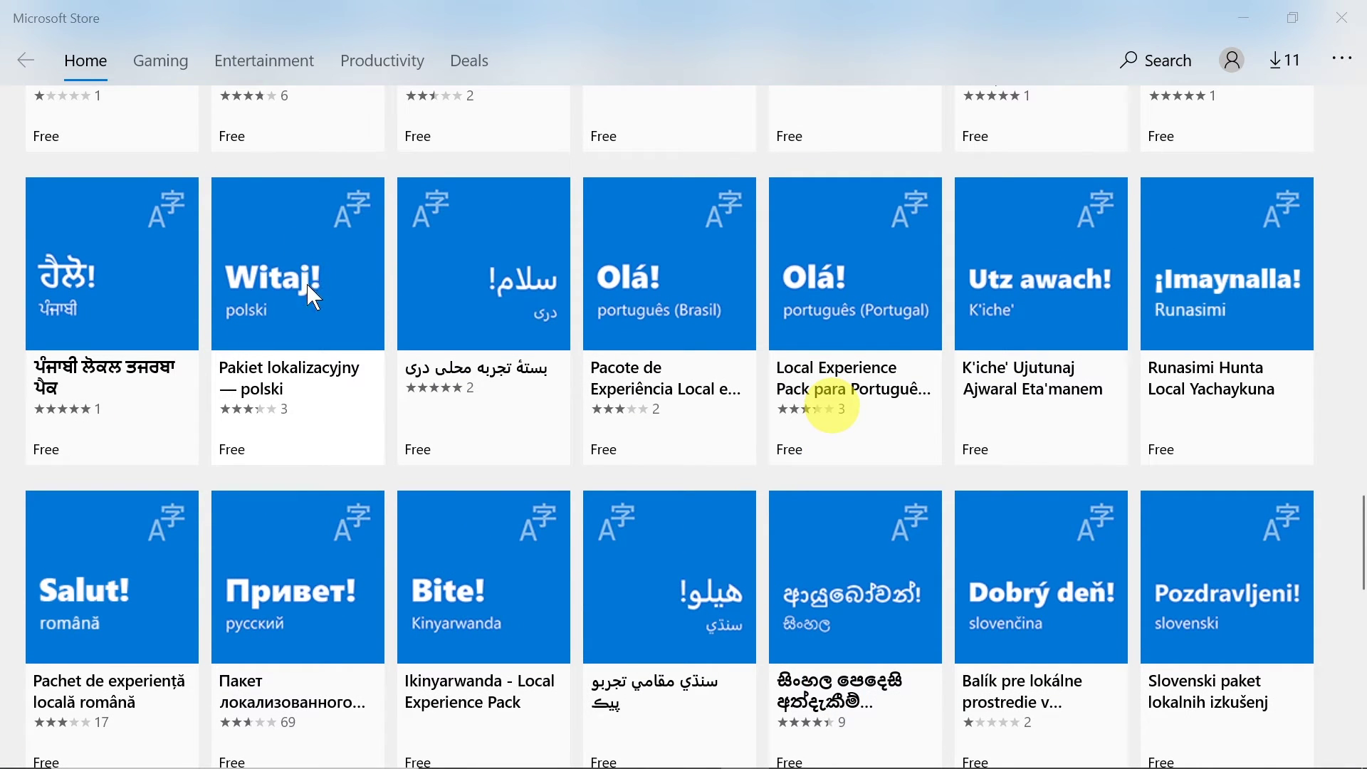
click(819, 285)
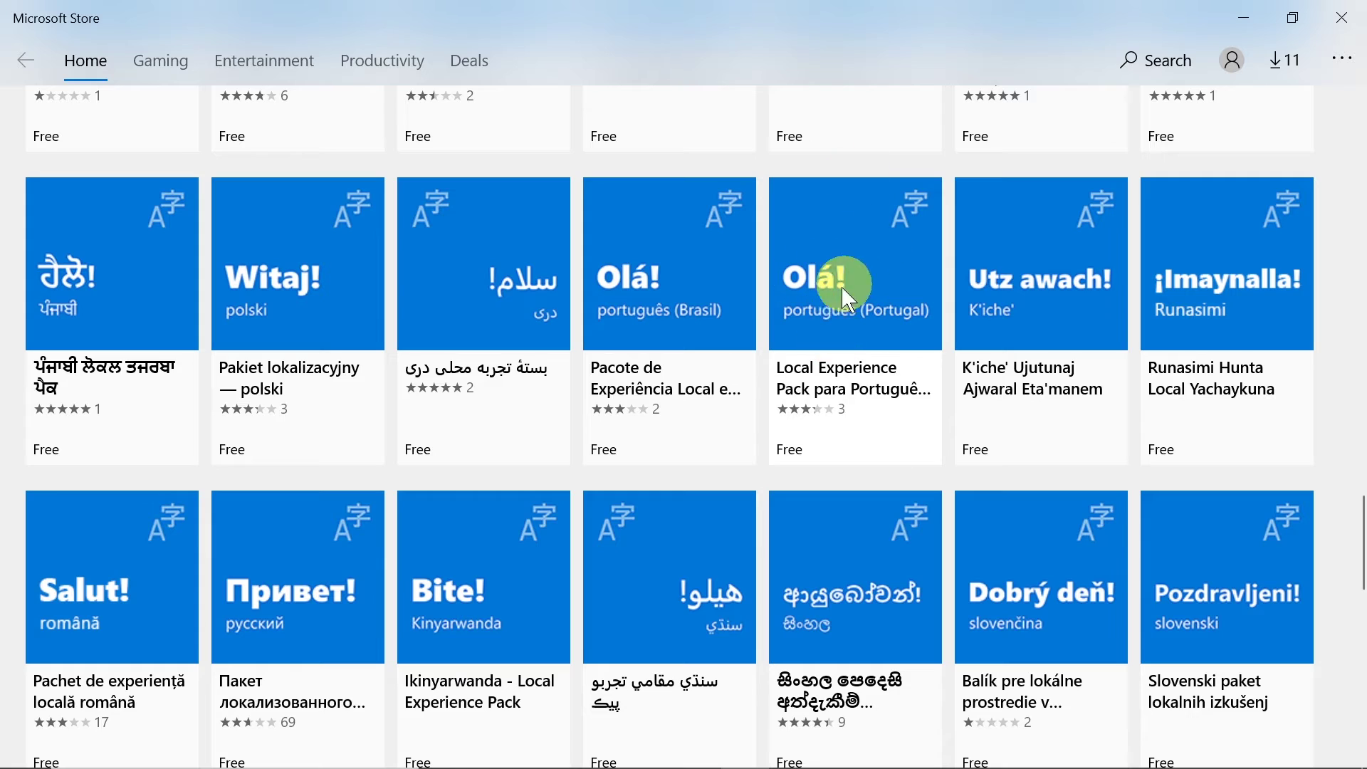
scroll(876, 299, up, 4)
scroll(891, 319, down, 8)
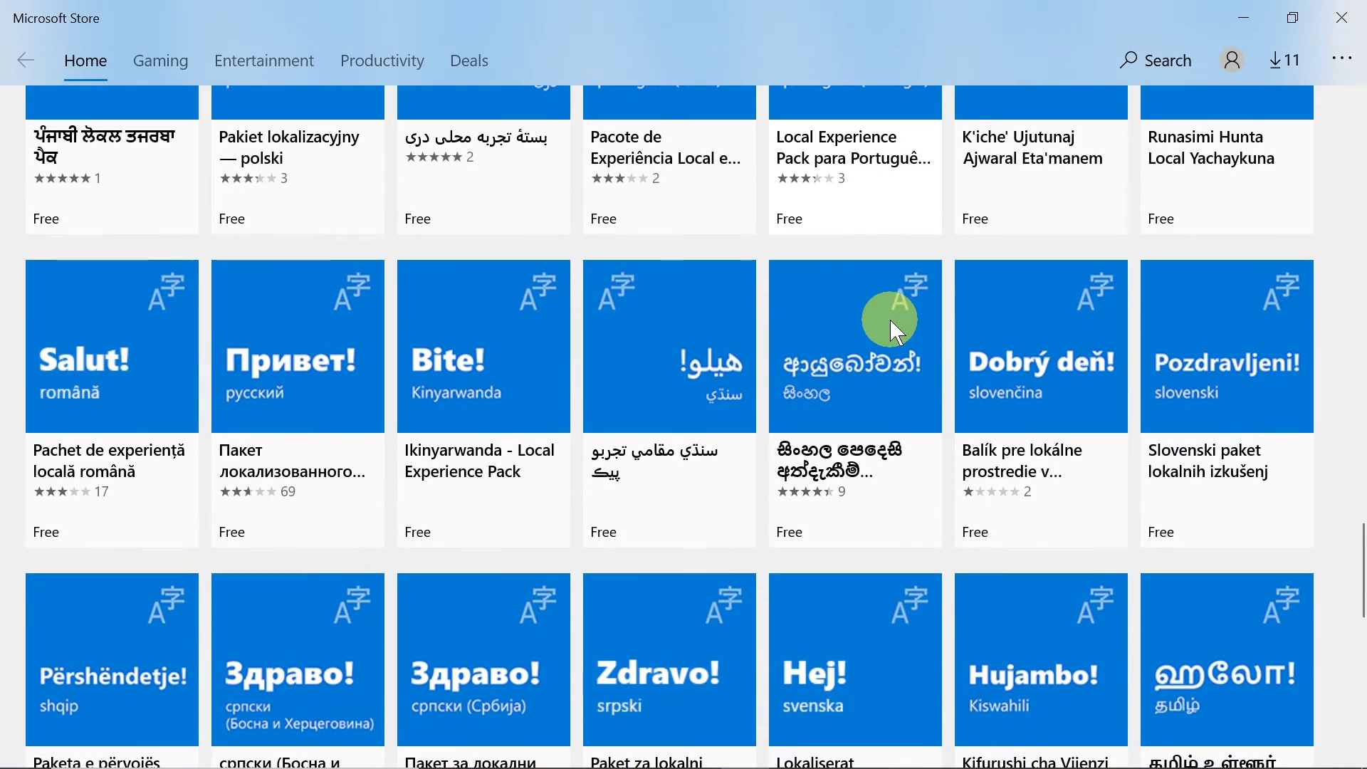
scroll(891, 324, down, 2)
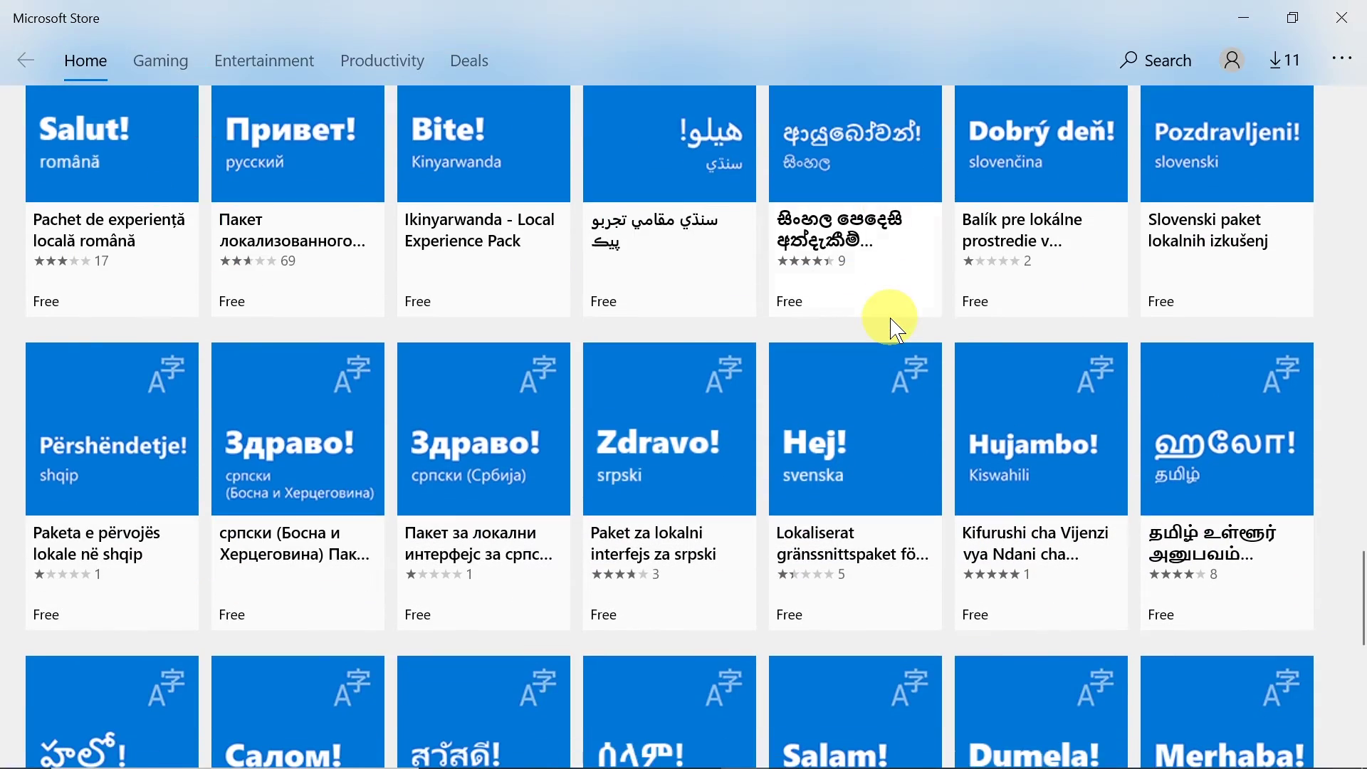
scroll(894, 324, up, 15)
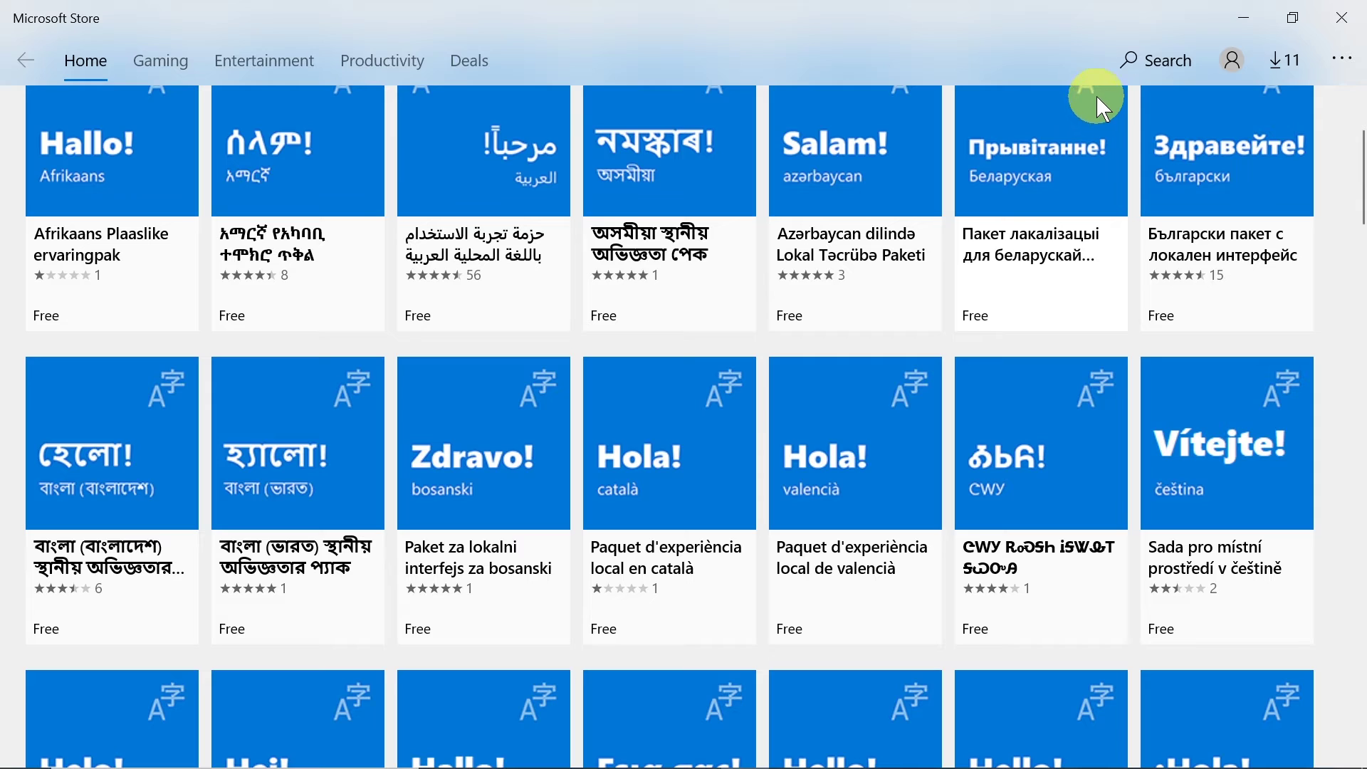
- Search Microsoft Store for "language pack spanish" and open the español (España) local experience pack page
click(1167, 67)
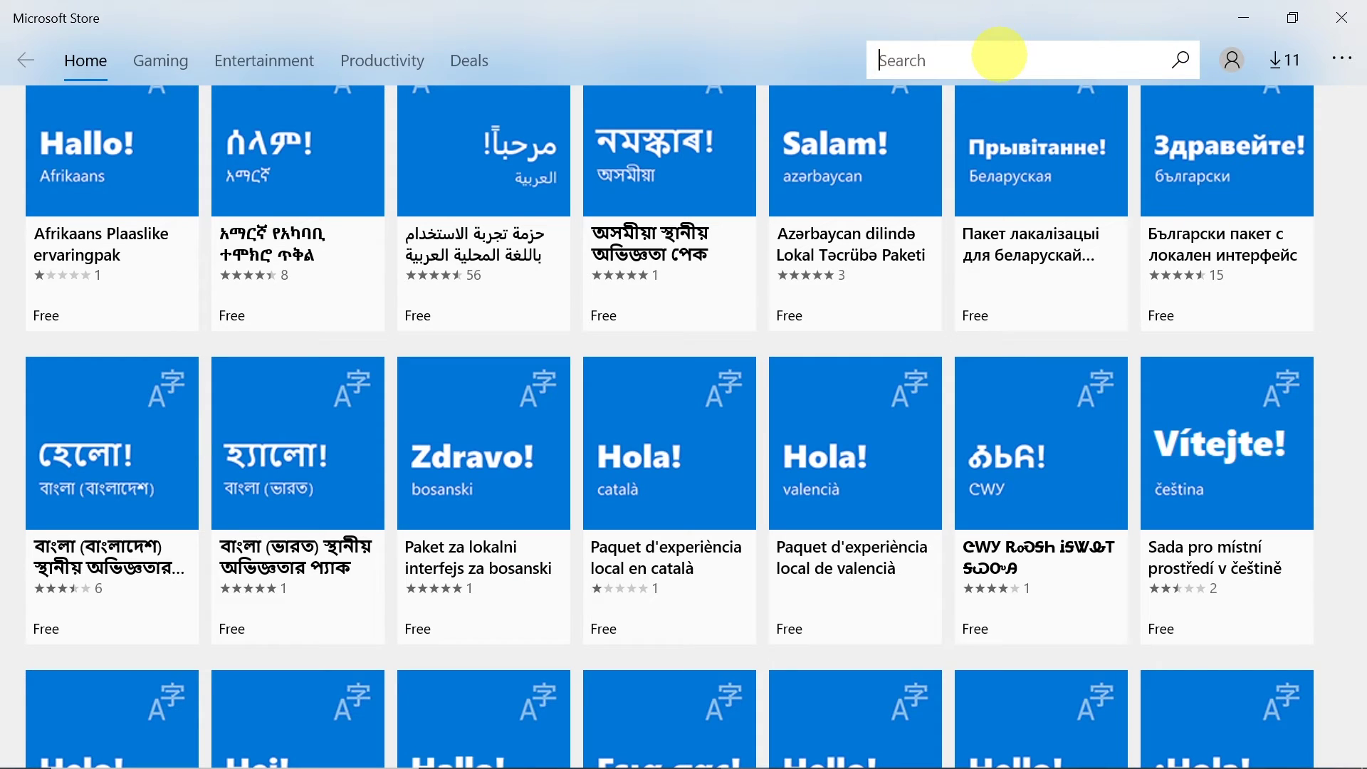
text(language pack spanish)
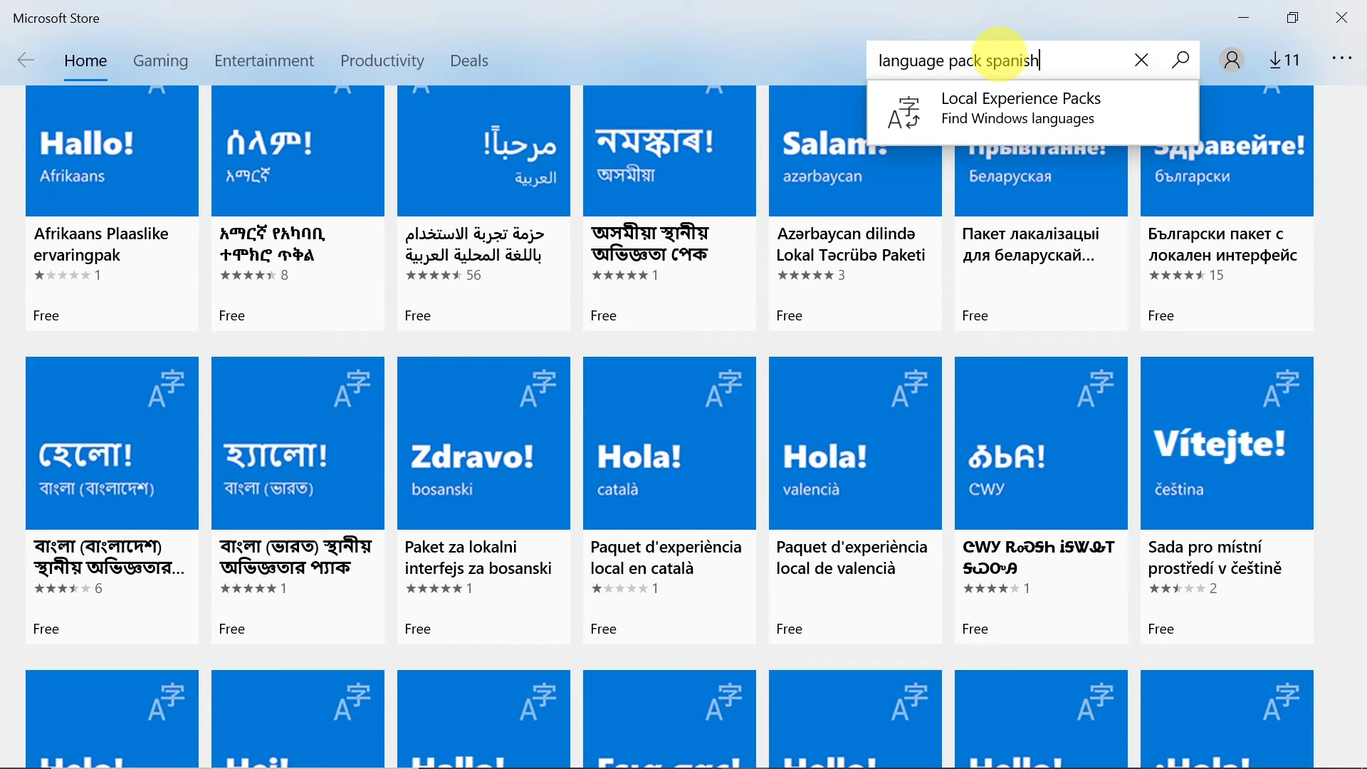
key(Return)
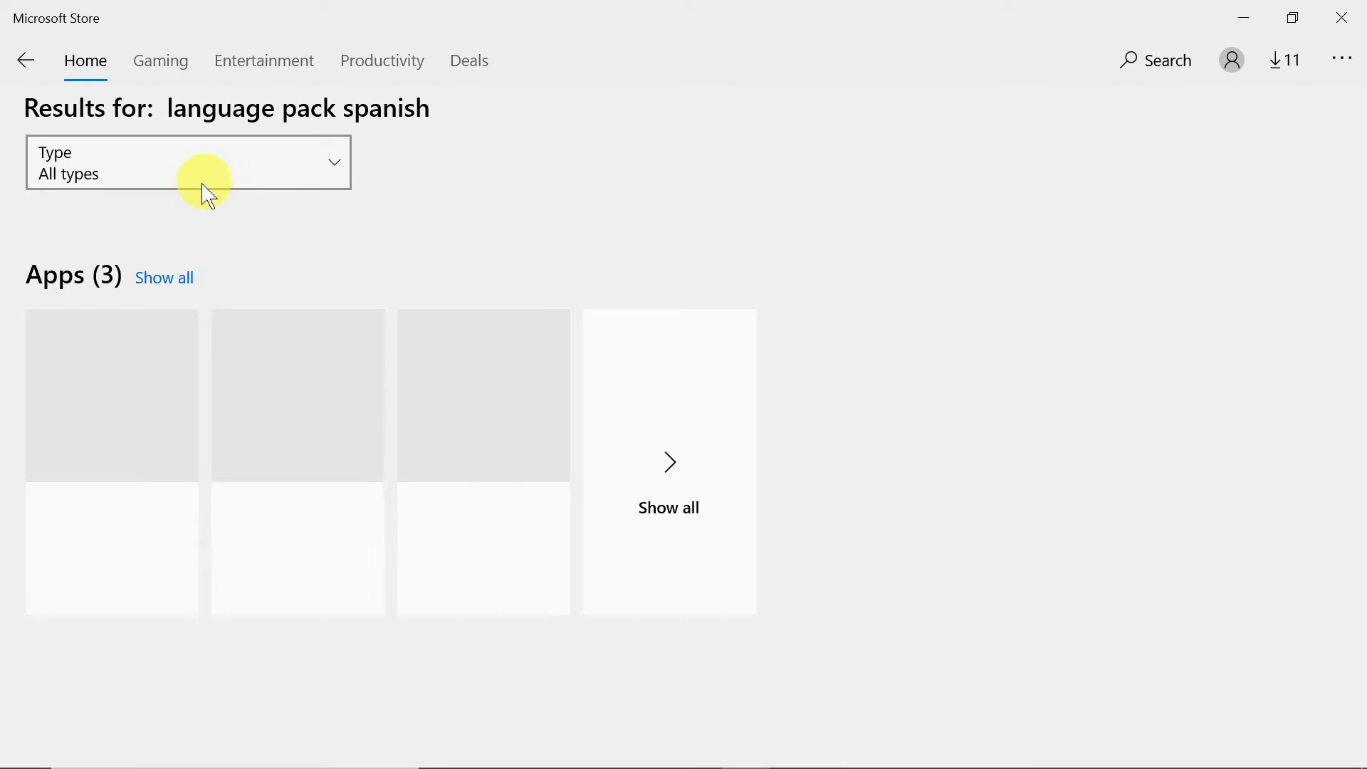
click(148, 373)
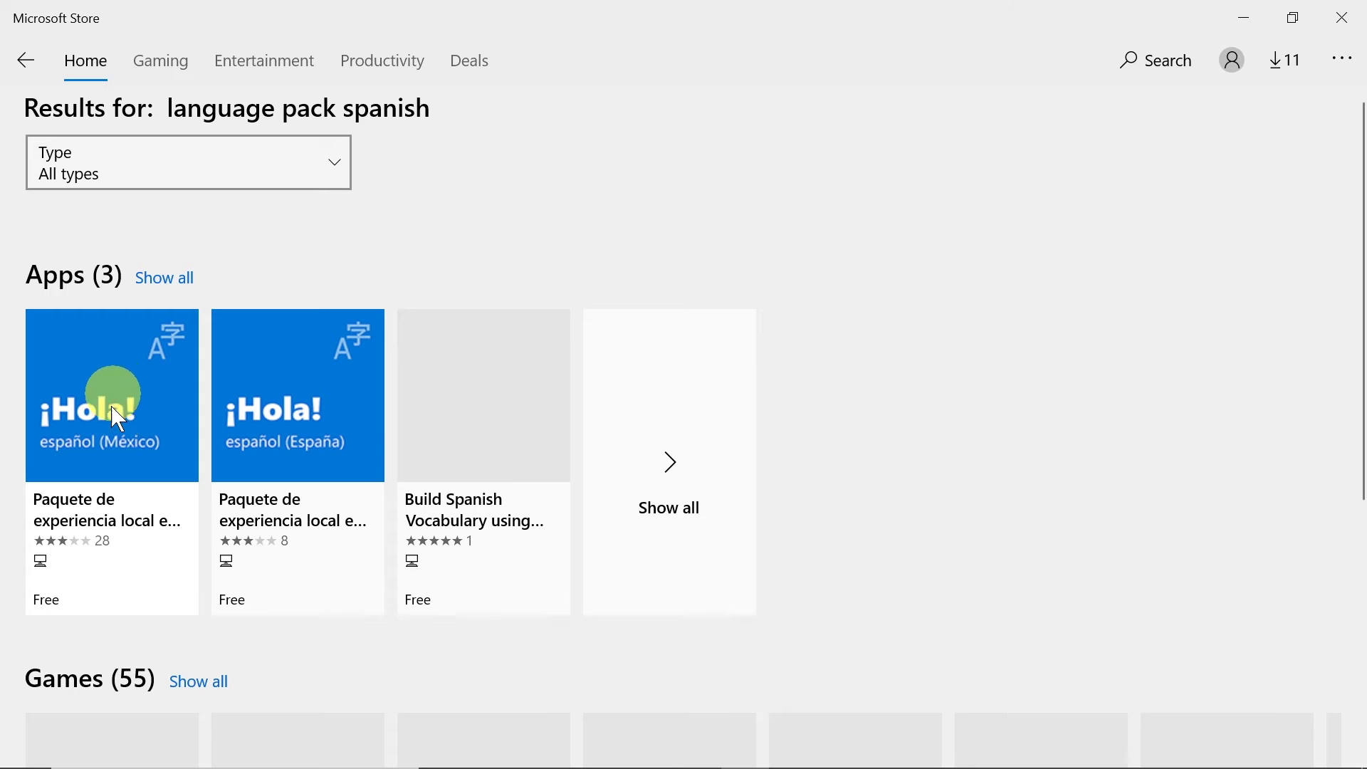
drag(104, 447, 273, 378)
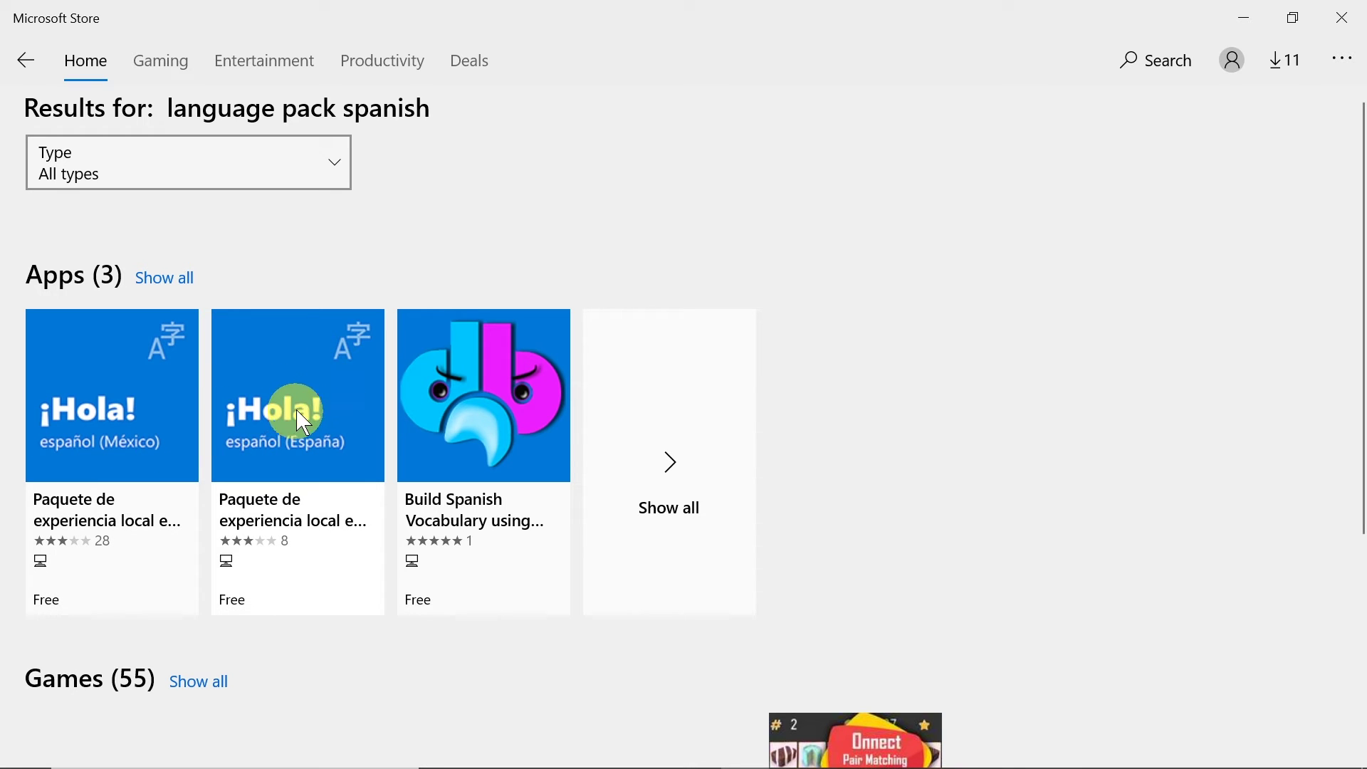
click(285, 393)
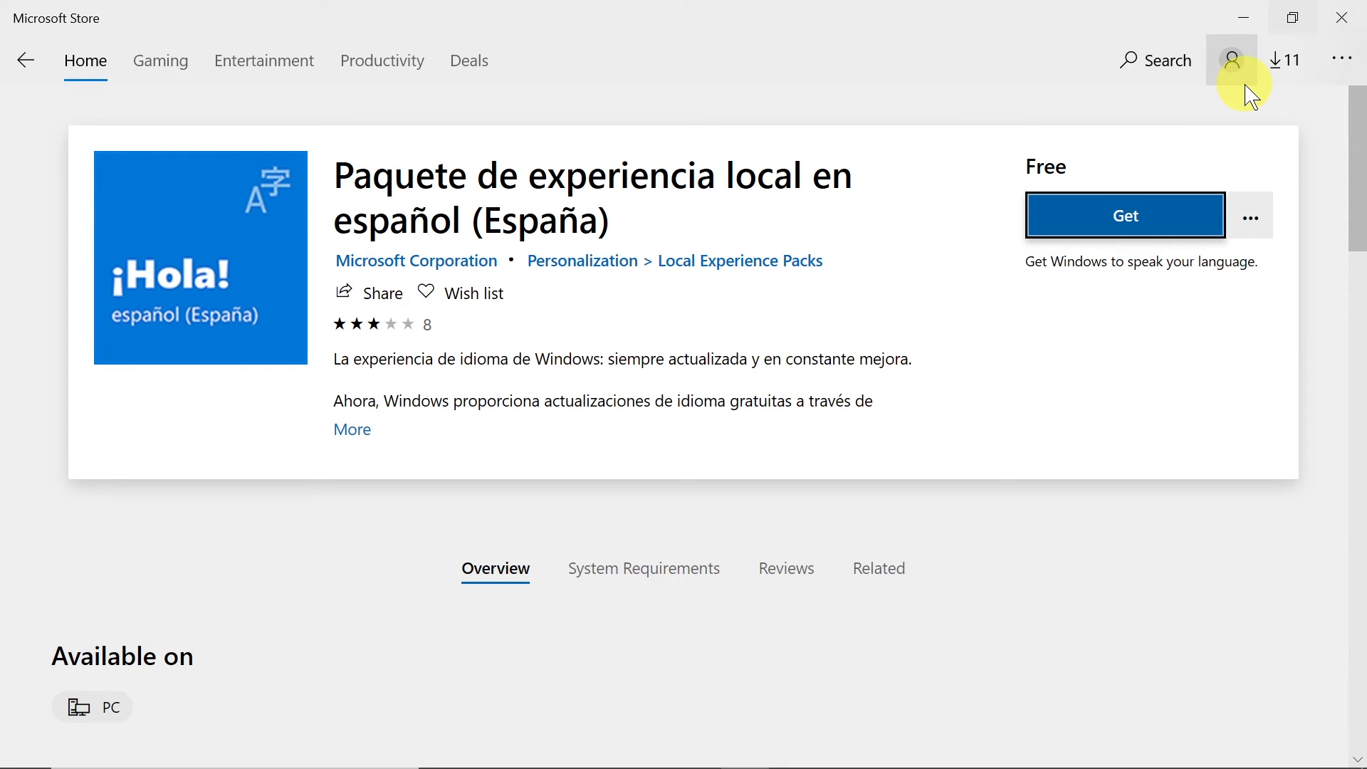
- Close Microsoft Store and review the Windows display language choices in the Language settings
click(1336, 16)
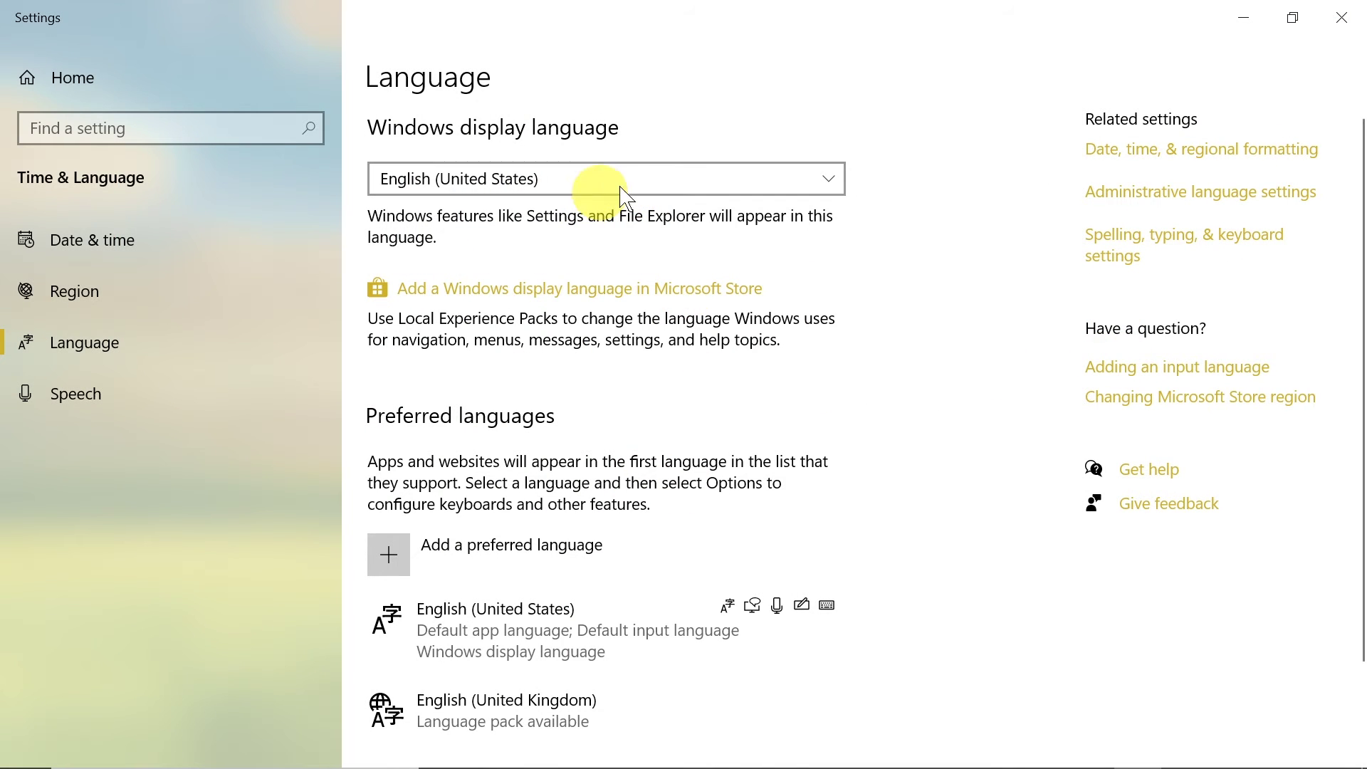
click(484, 179)
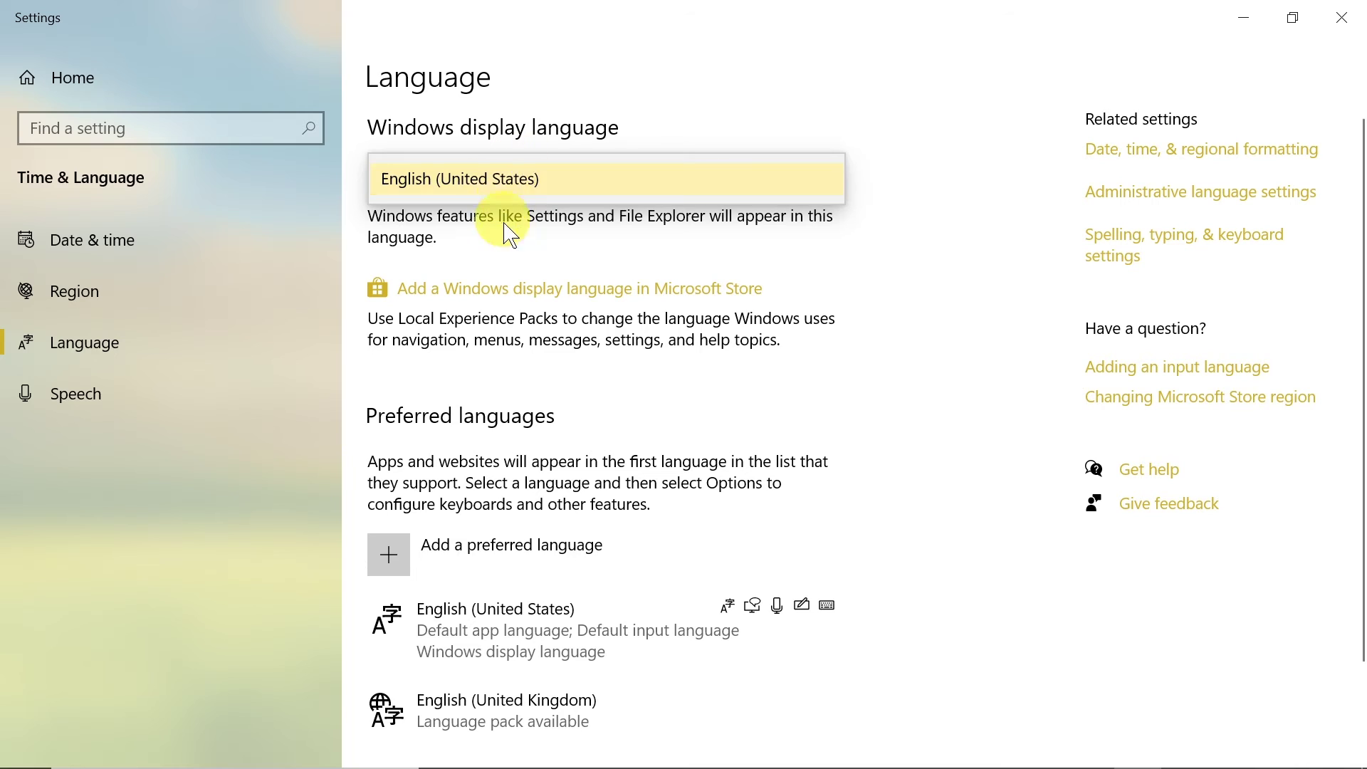
click(429, 222)
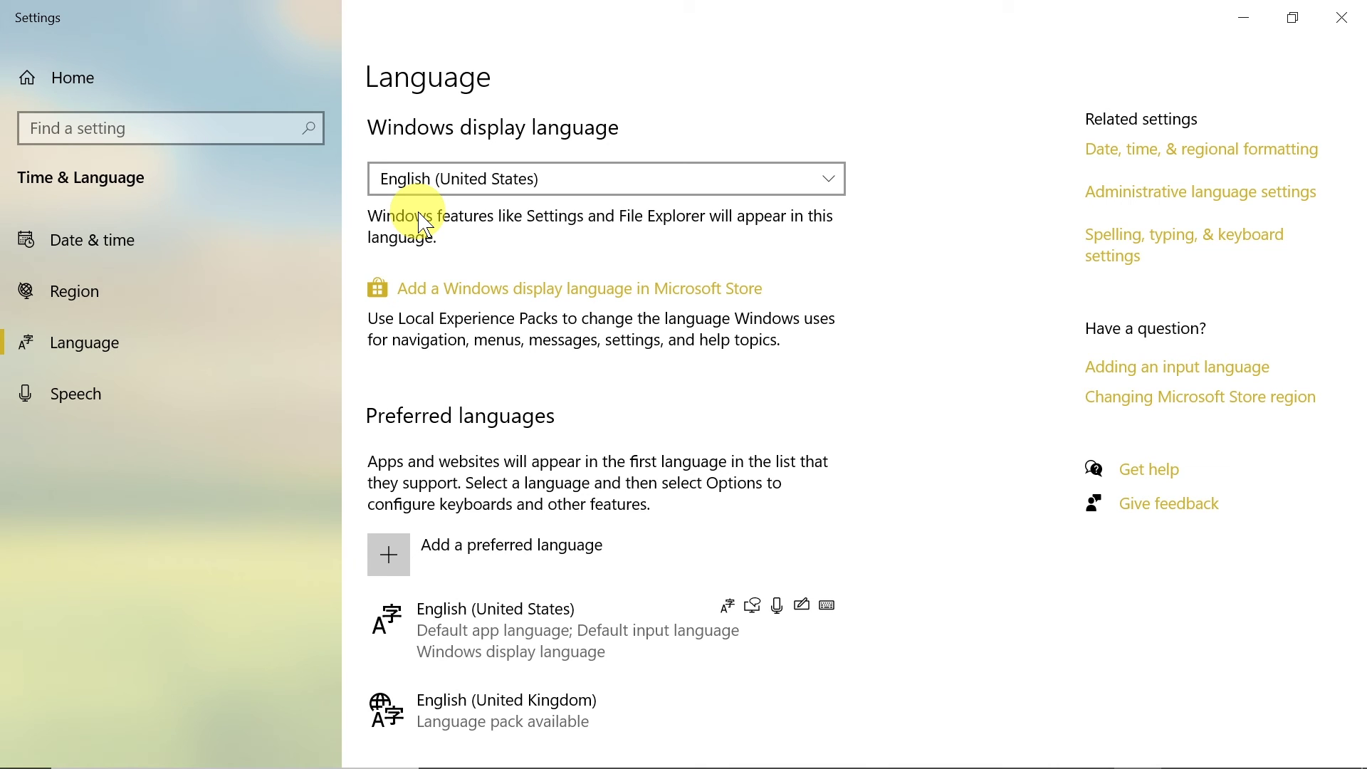
click(445, 177)
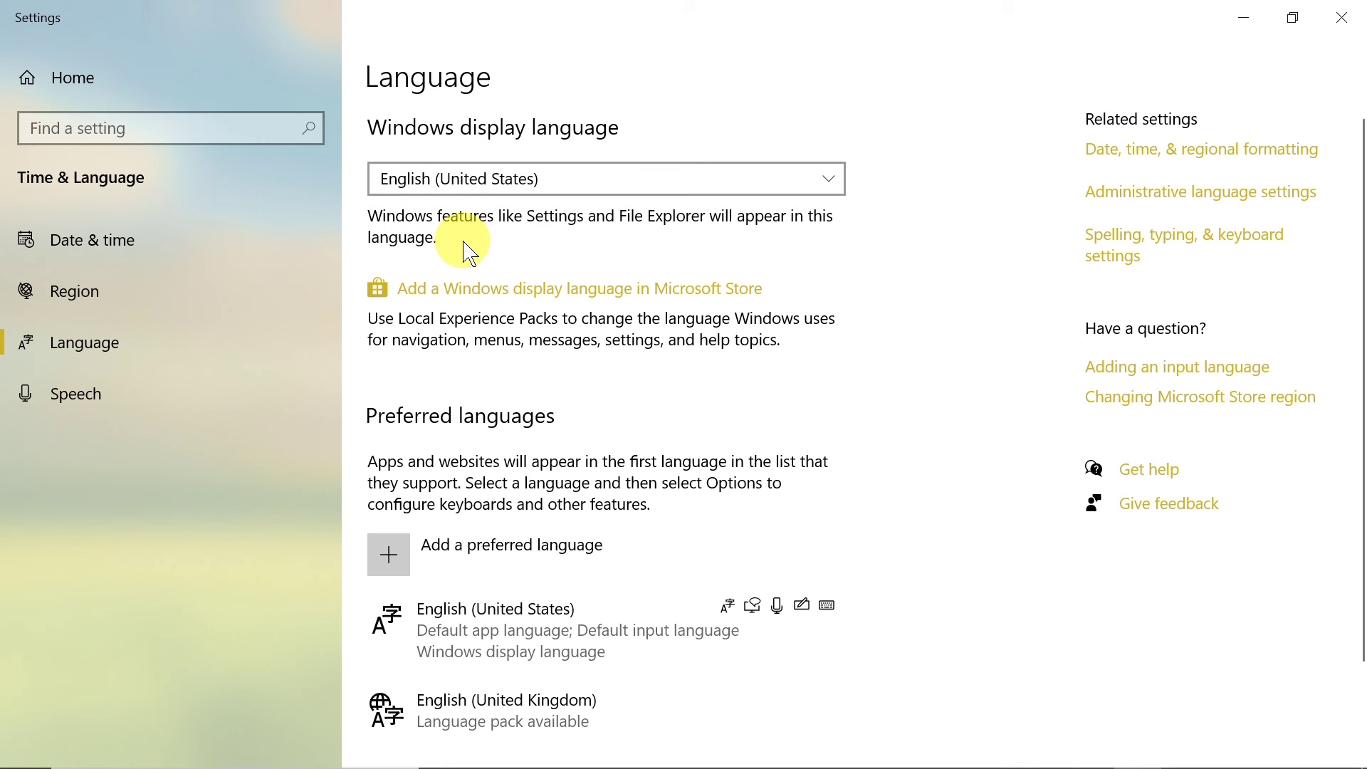